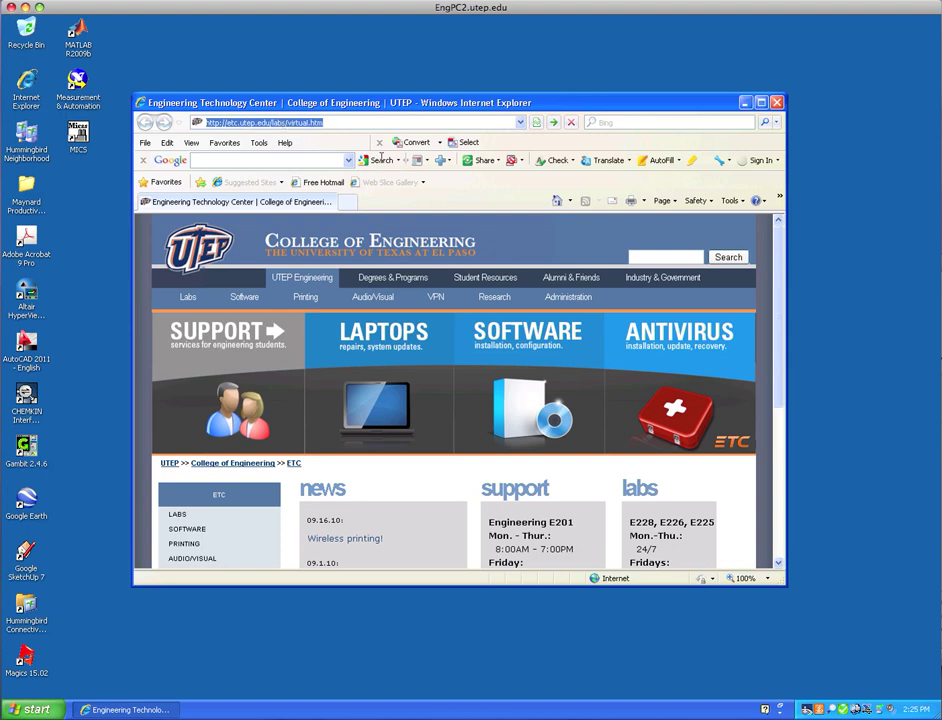
# Close Internet Explorer and dismiss the EQAcctMonitor data refresh error
pyautogui.scroll(-3, 797, 350)
pyautogui.scroll(-2, 798, 389)
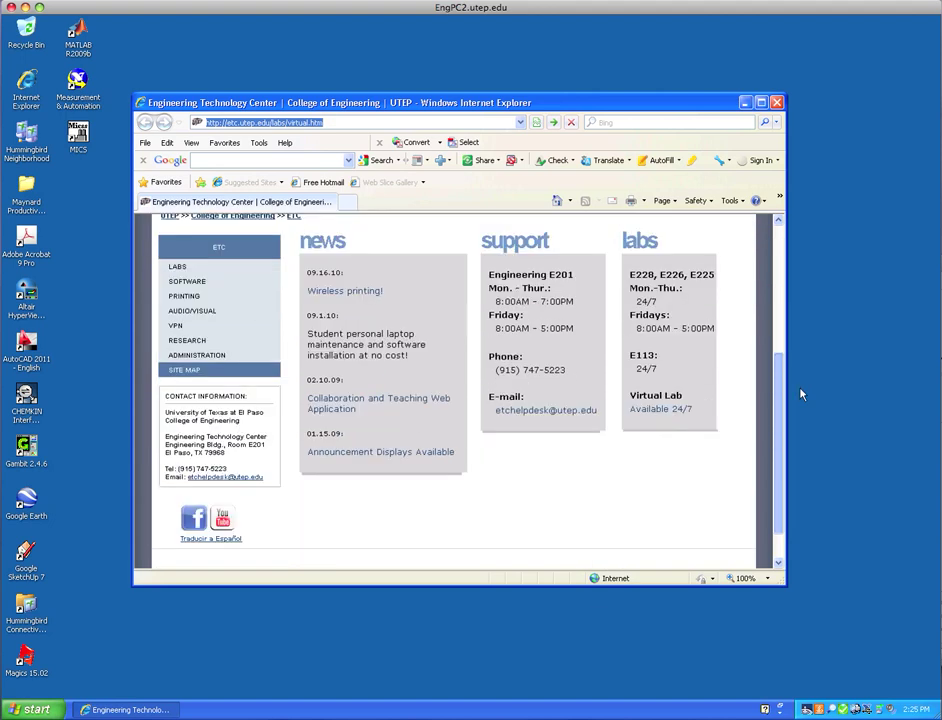
pyautogui.scroll(1, 800, 375)
pyautogui.scroll(2, 799, 320)
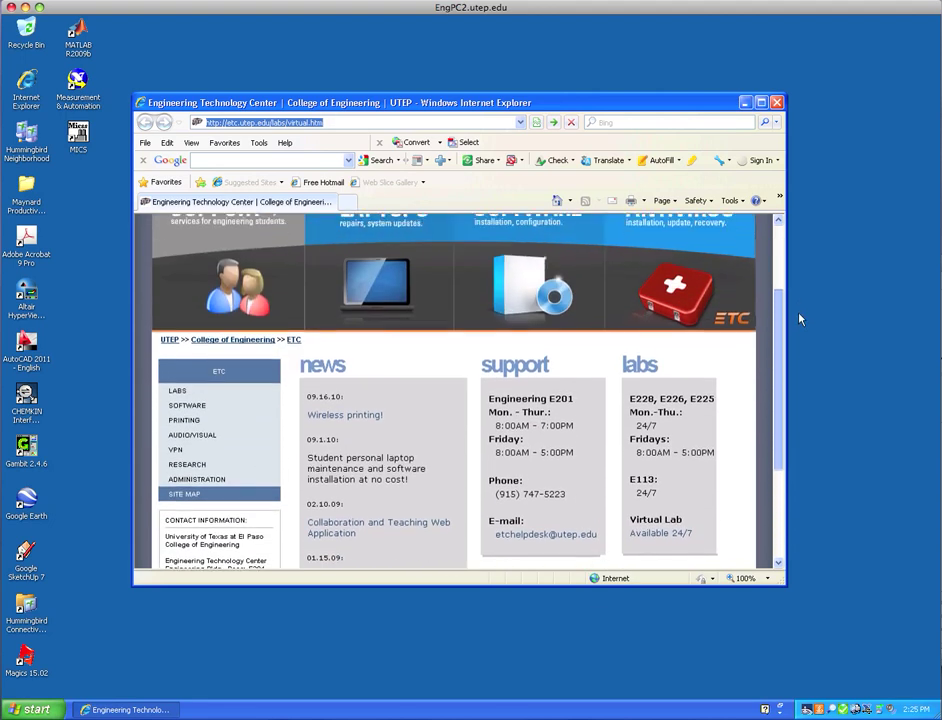
pyautogui.scroll(-4, 800, 330)
pyautogui.scroll(2, 815, 370)
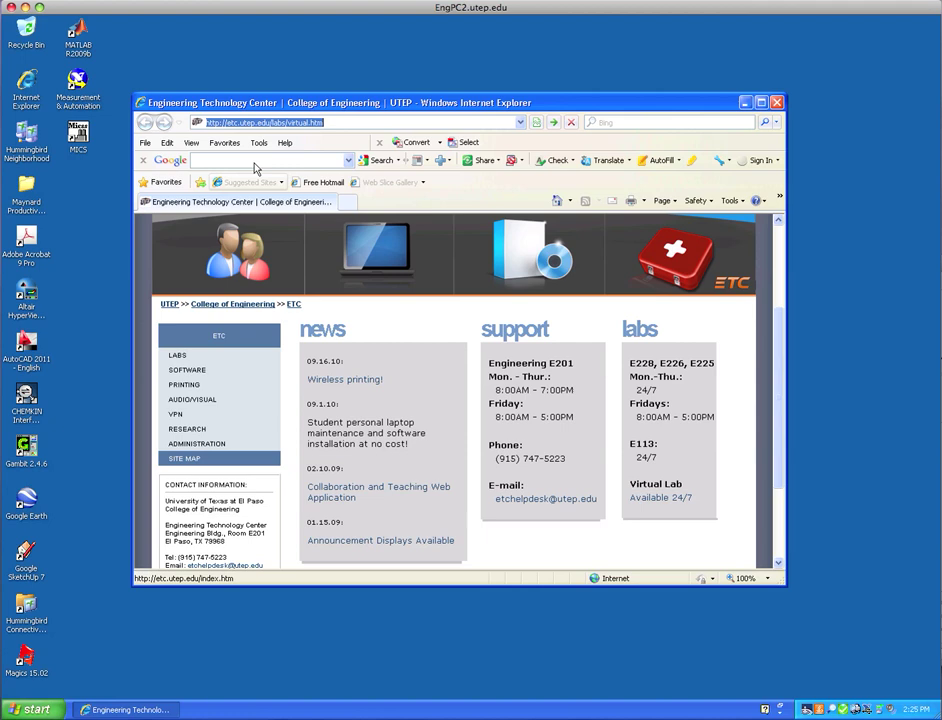
pyautogui.click(777, 103)
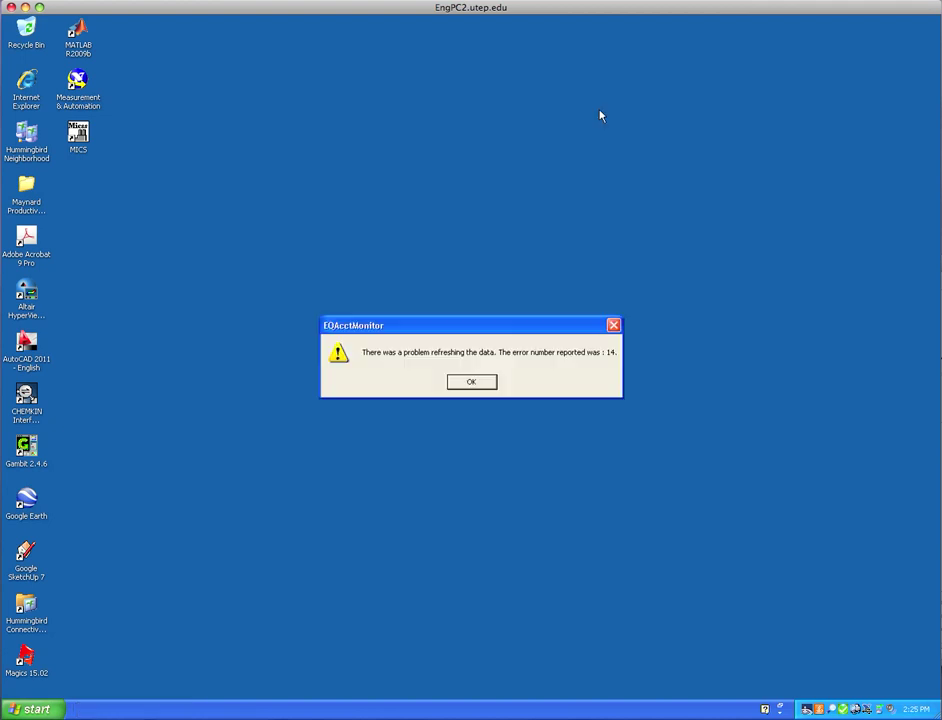
pyautogui.click(472, 383)
# Launch NX 6.0 from the Start menu programs list
pyautogui.click(34, 709)
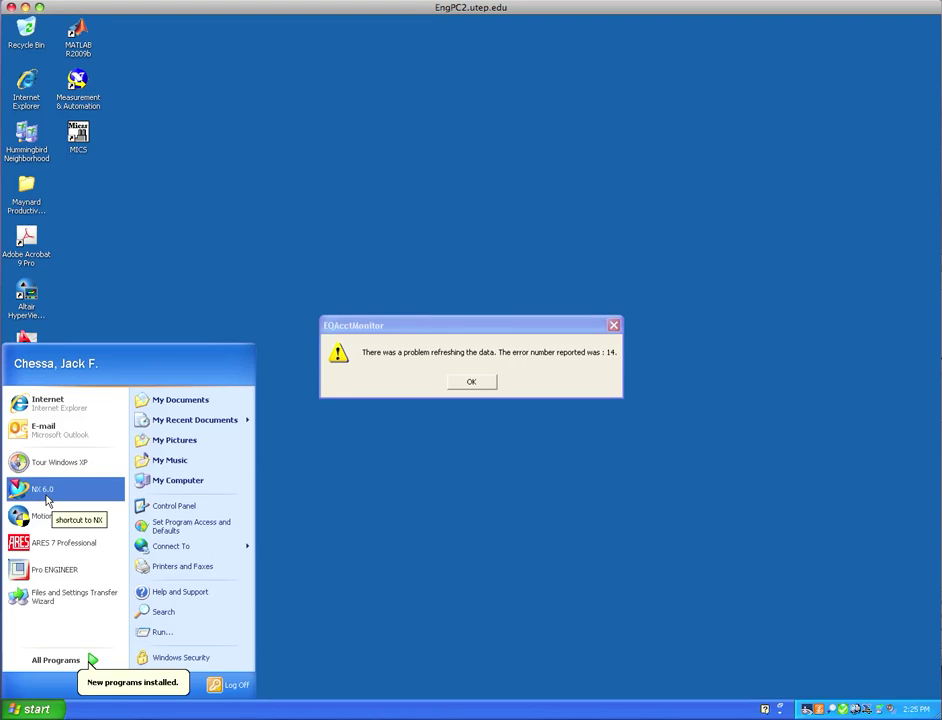
pyautogui.click(46, 498)
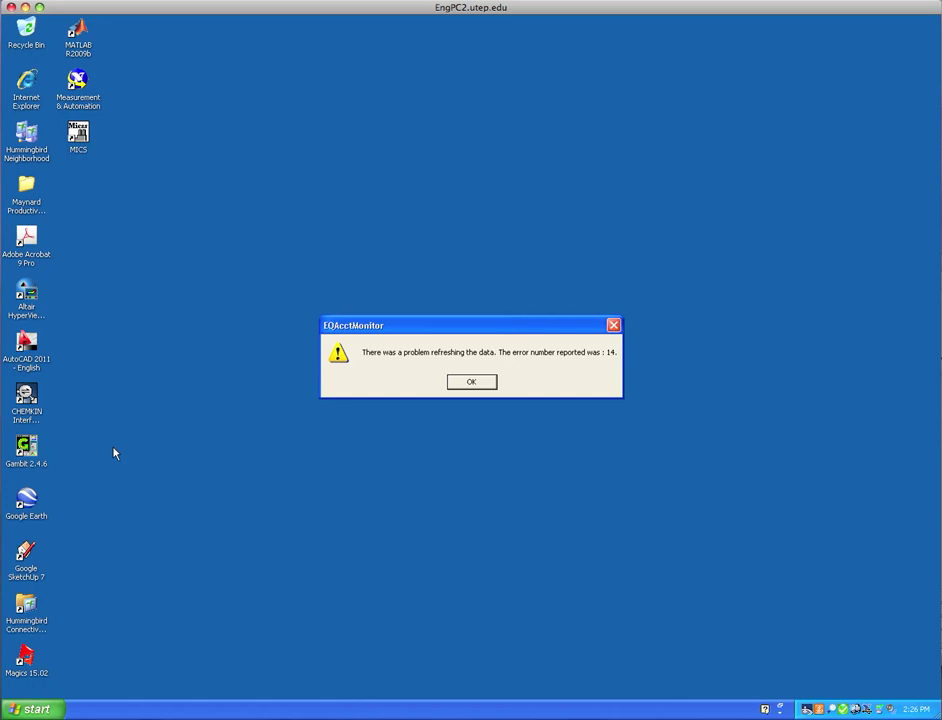
pyautogui.click(33, 709)
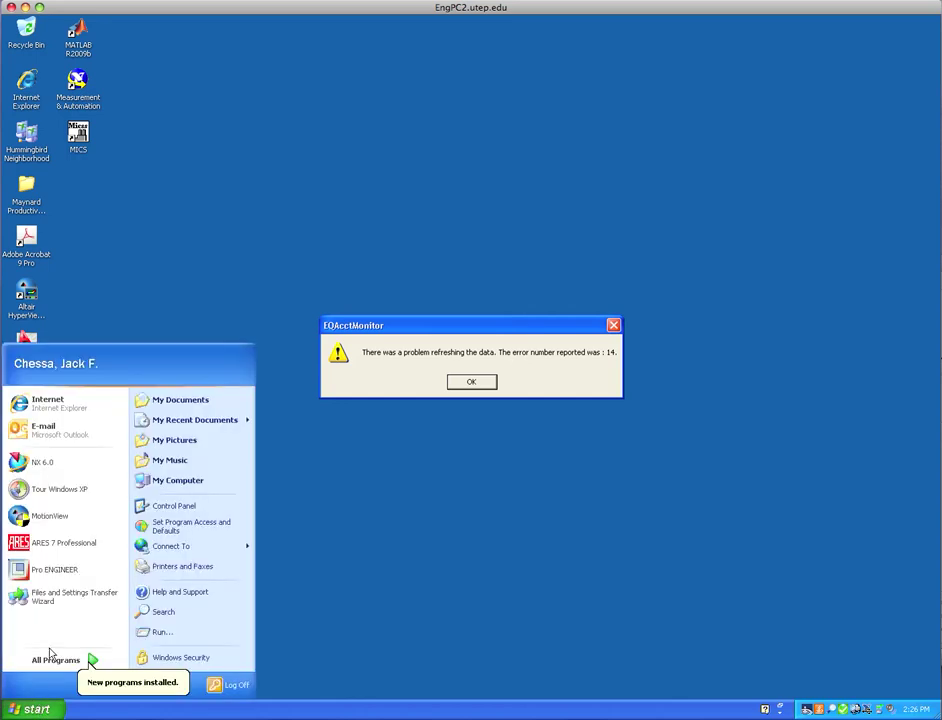
pyautogui.click(48, 461)
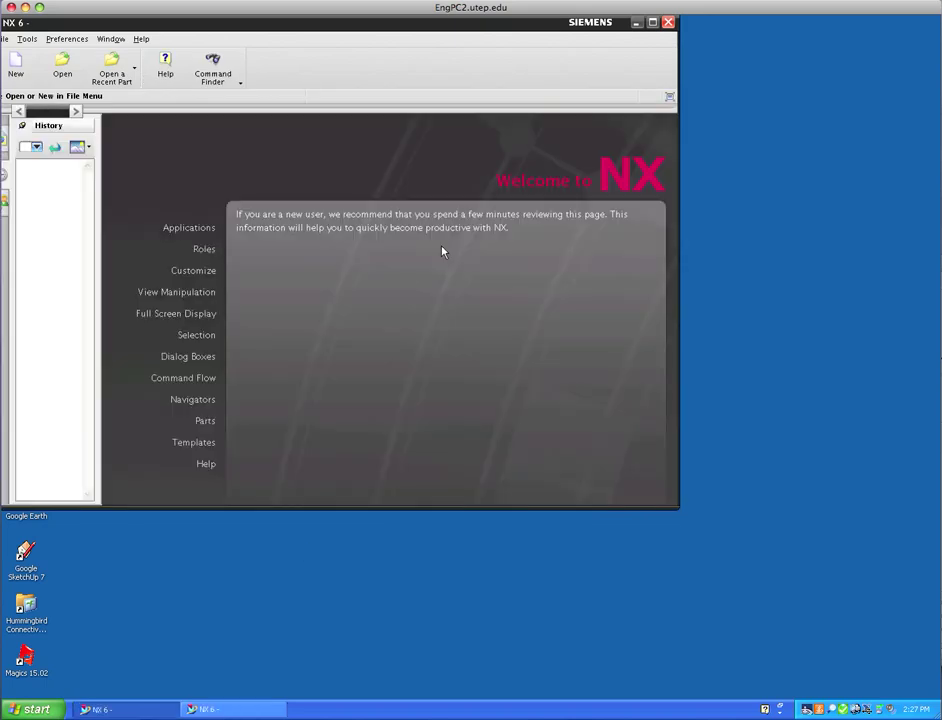
pyautogui.click(652, 21)
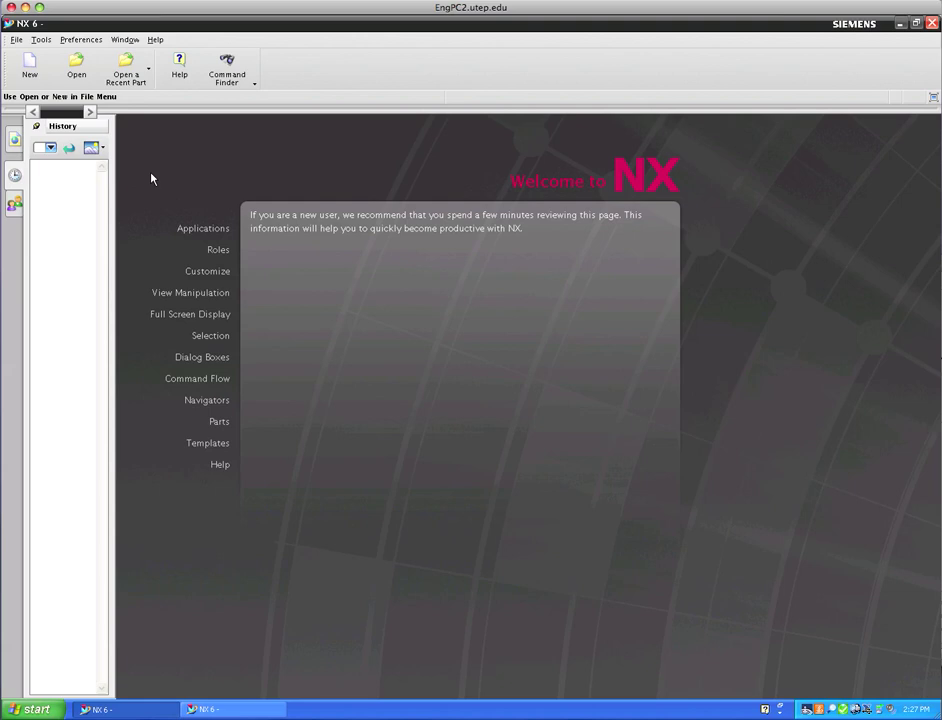
pyautogui.click(157, 40)
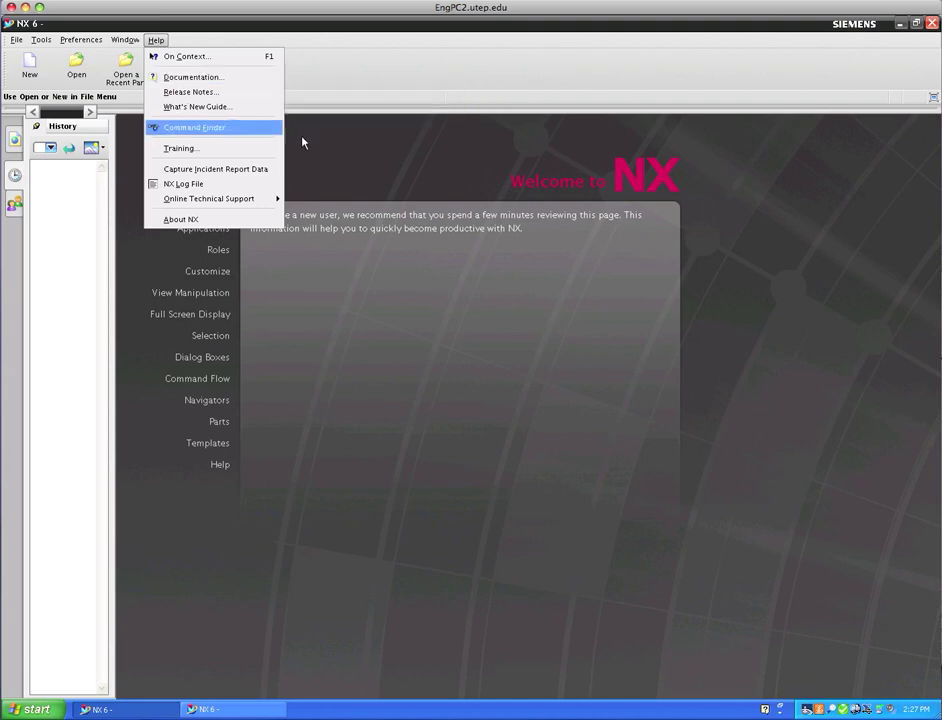
pyautogui.moveTo(232, 202)
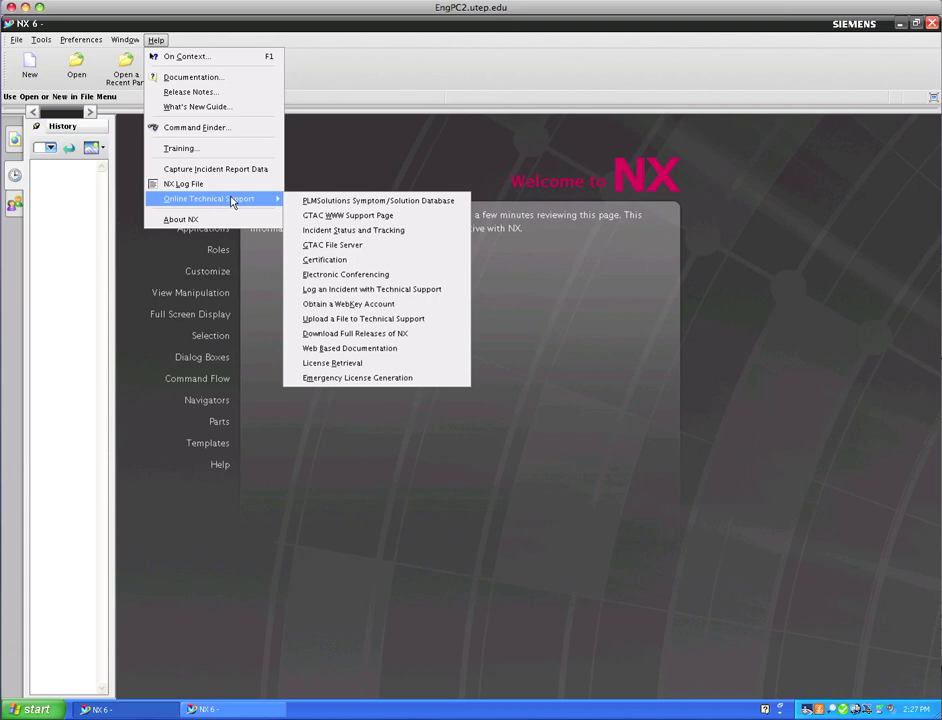
pyautogui.click(330, 155)
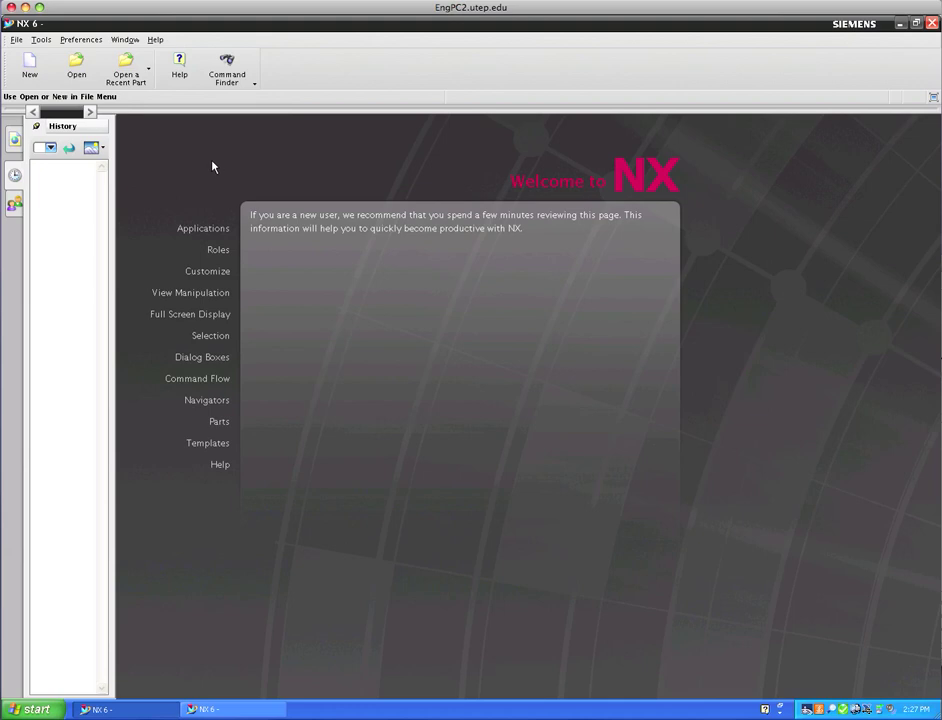
# Create model1.prt from the millimetre Model template, saved in the Desktop folder
pyautogui.click(30, 64)
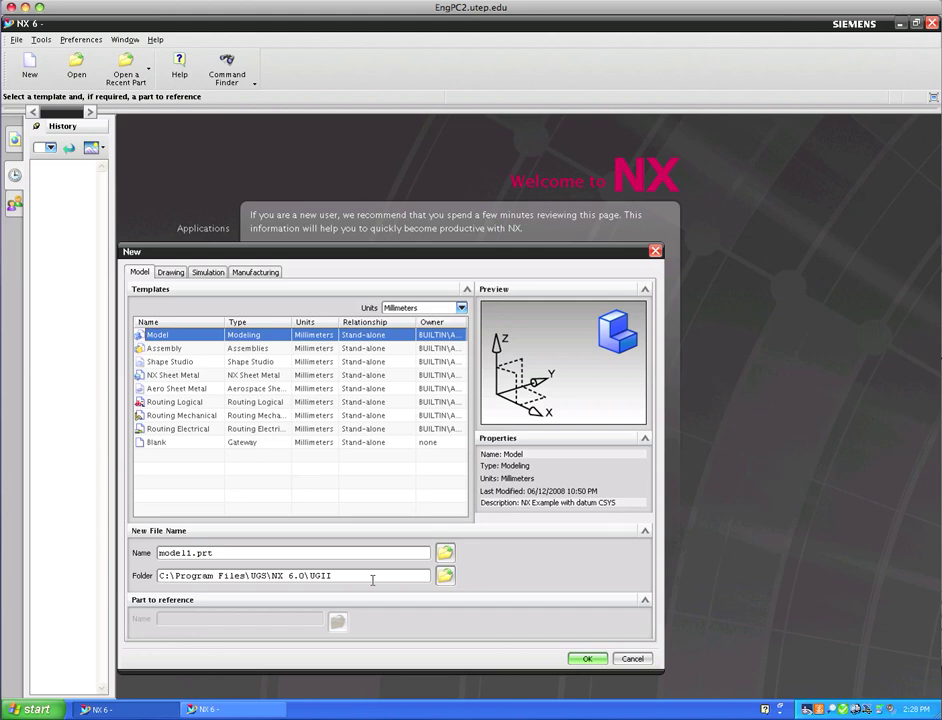
pyautogui.click(446, 577)
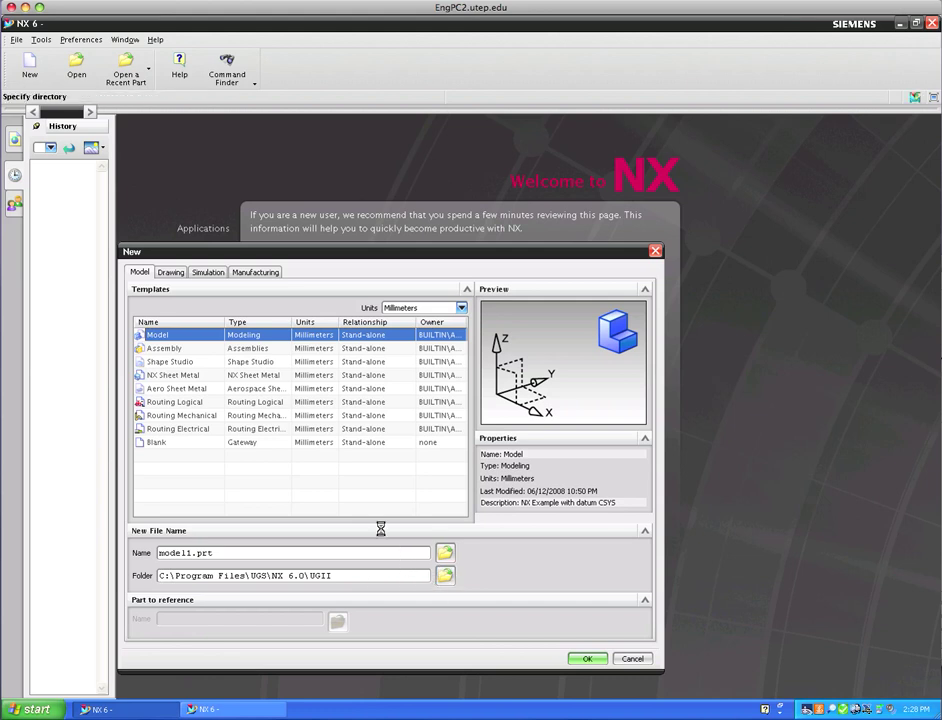
pyautogui.click(487, 493)
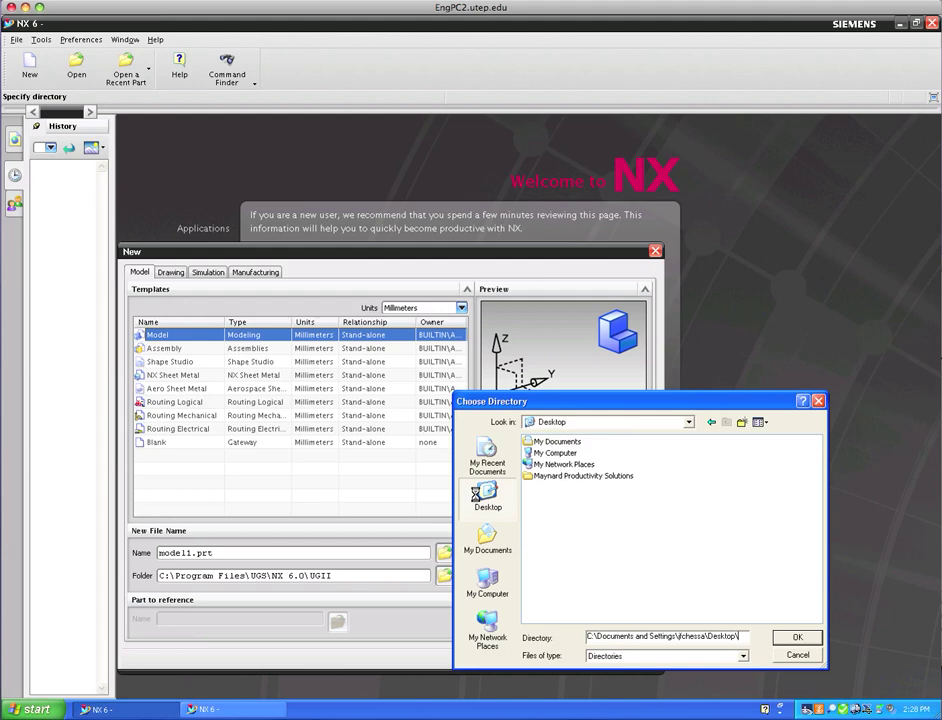
pyautogui.click(798, 638)
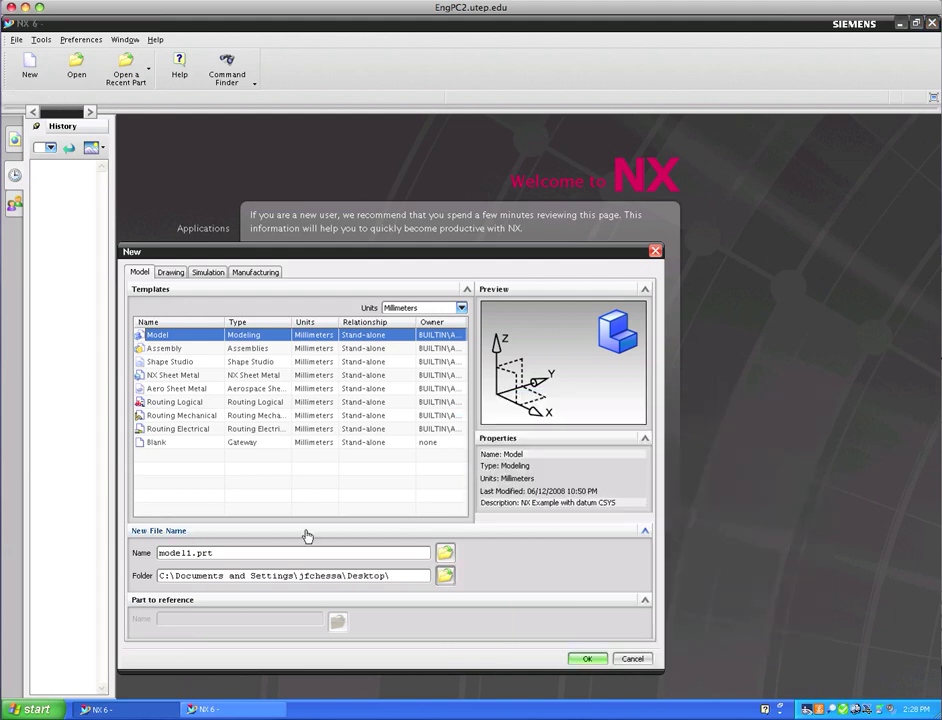
pyautogui.click(591, 658)
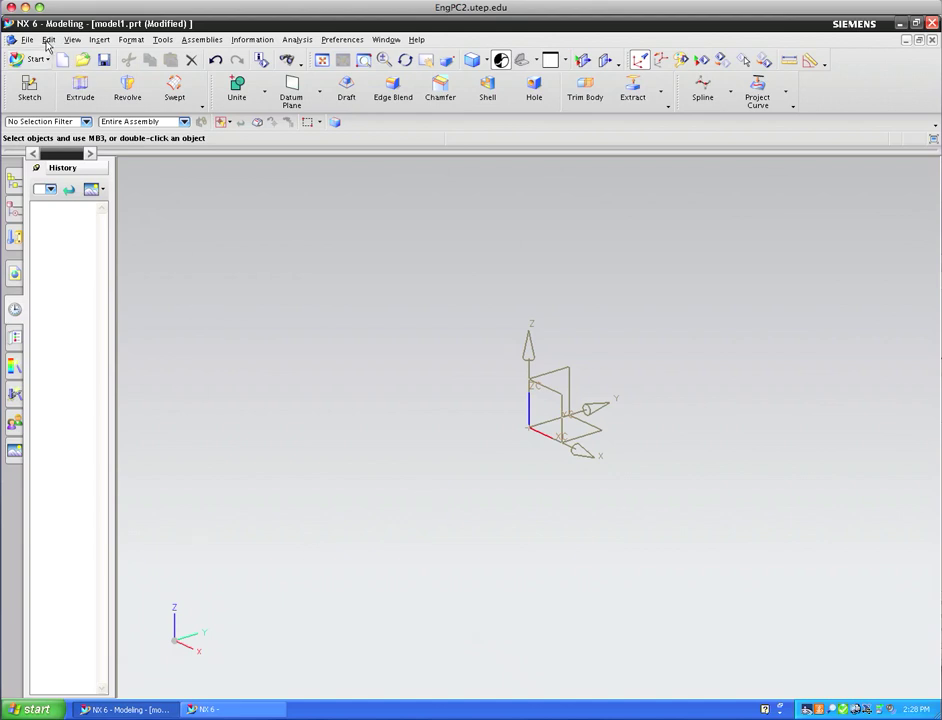
# Load the Advanced role from the Roles list, confirming the customization replacement
pyautogui.click(100, 41)
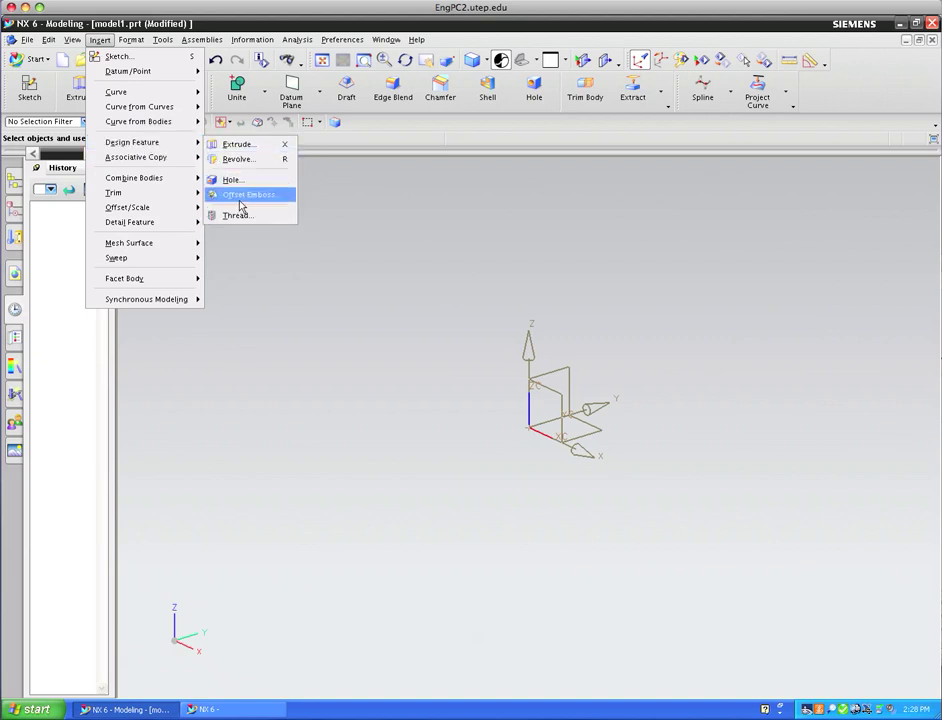
pyautogui.click(64, 321)
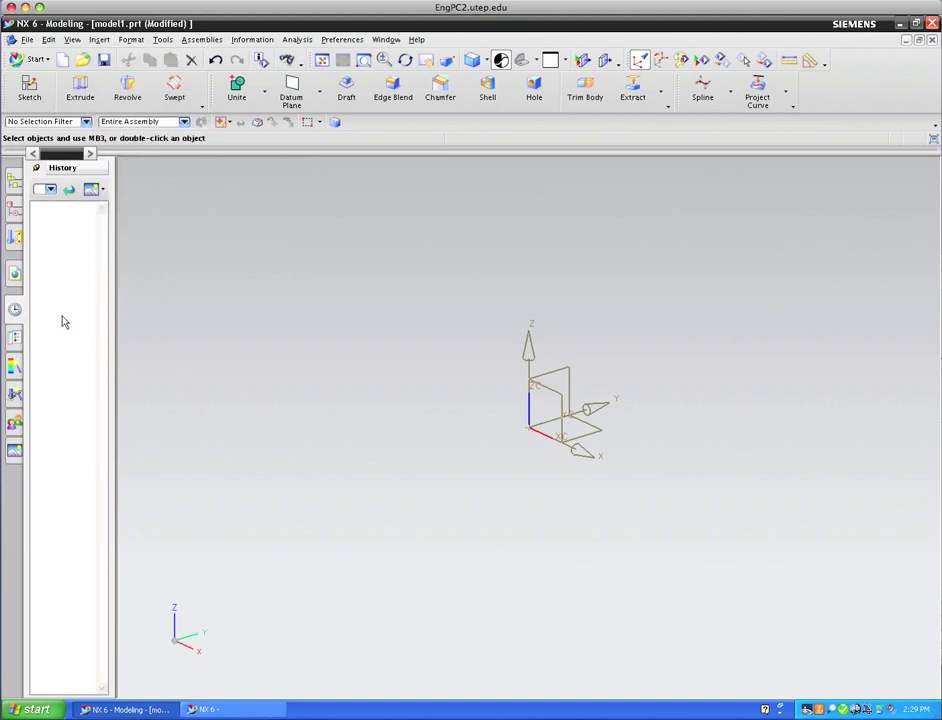
pyautogui.click(15, 424)
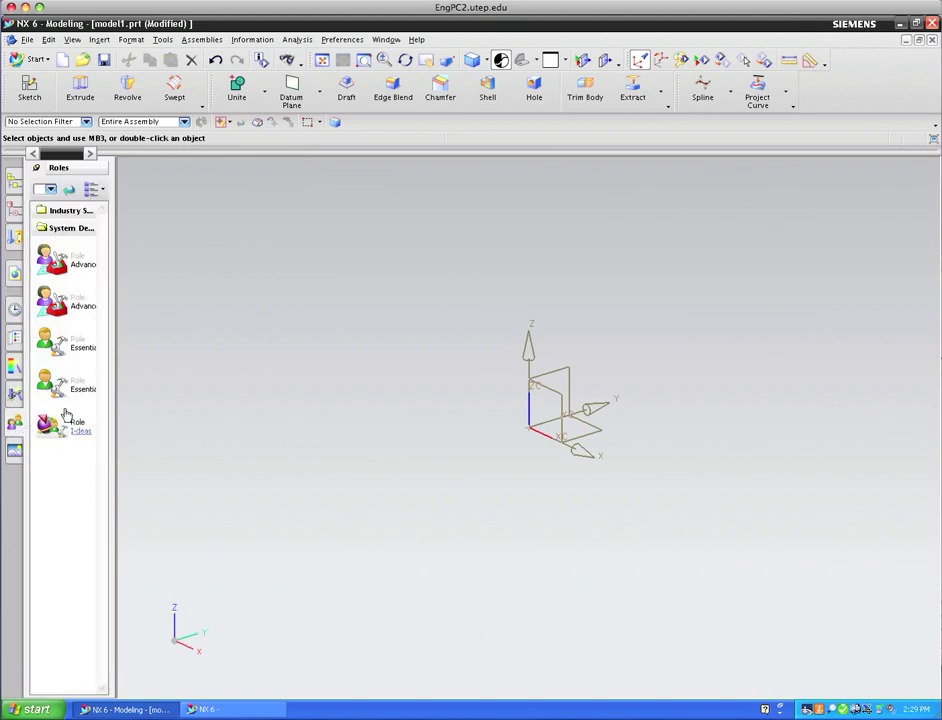
pyautogui.doubleClick(75, 311)
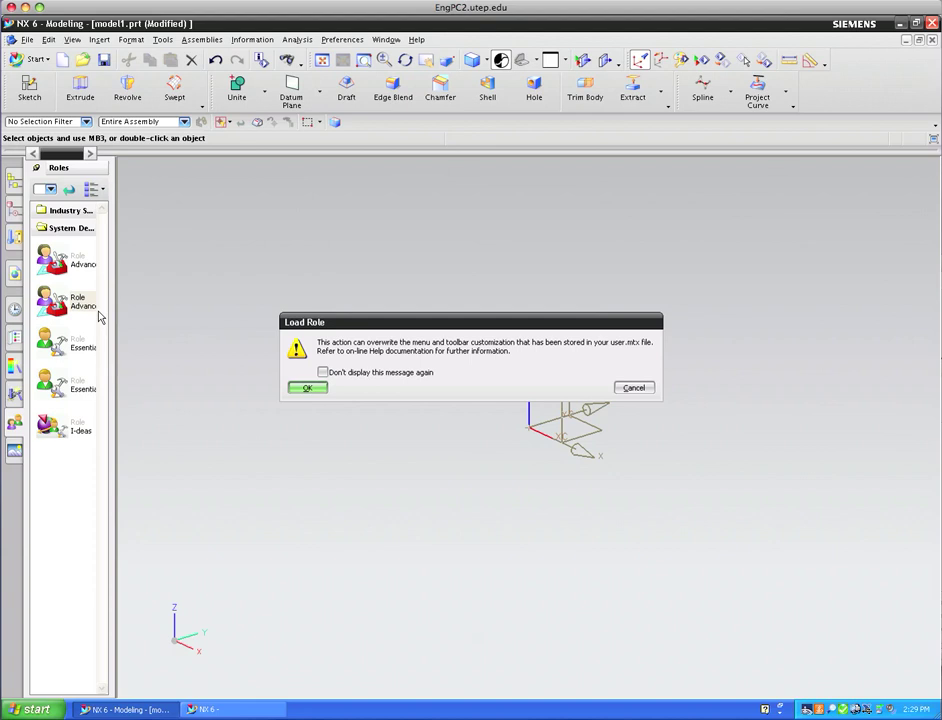
pyautogui.click(307, 388)
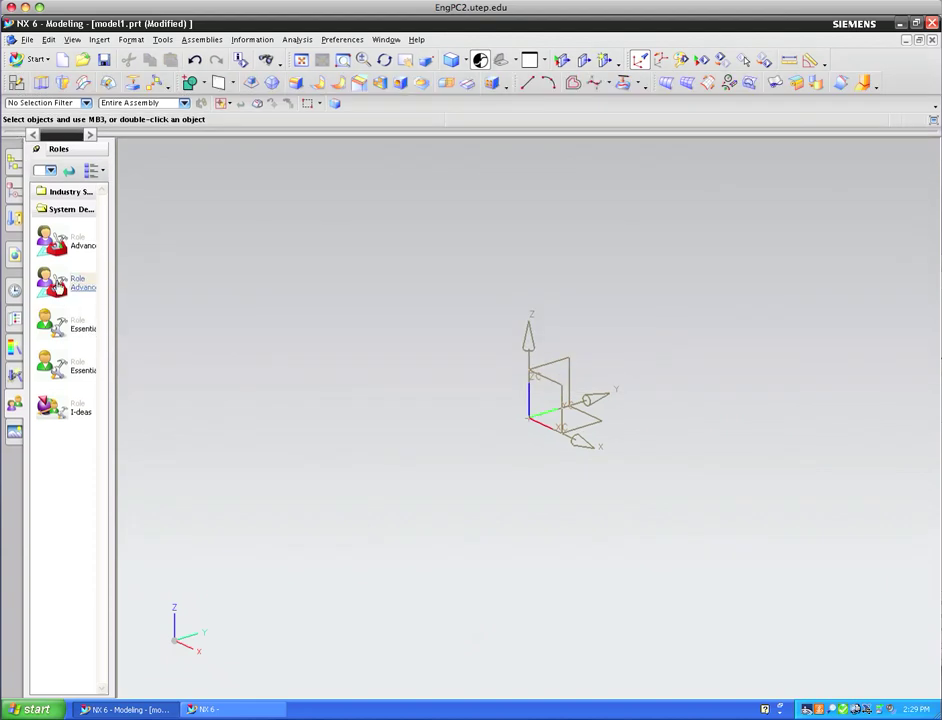
pyautogui.click(99, 39)
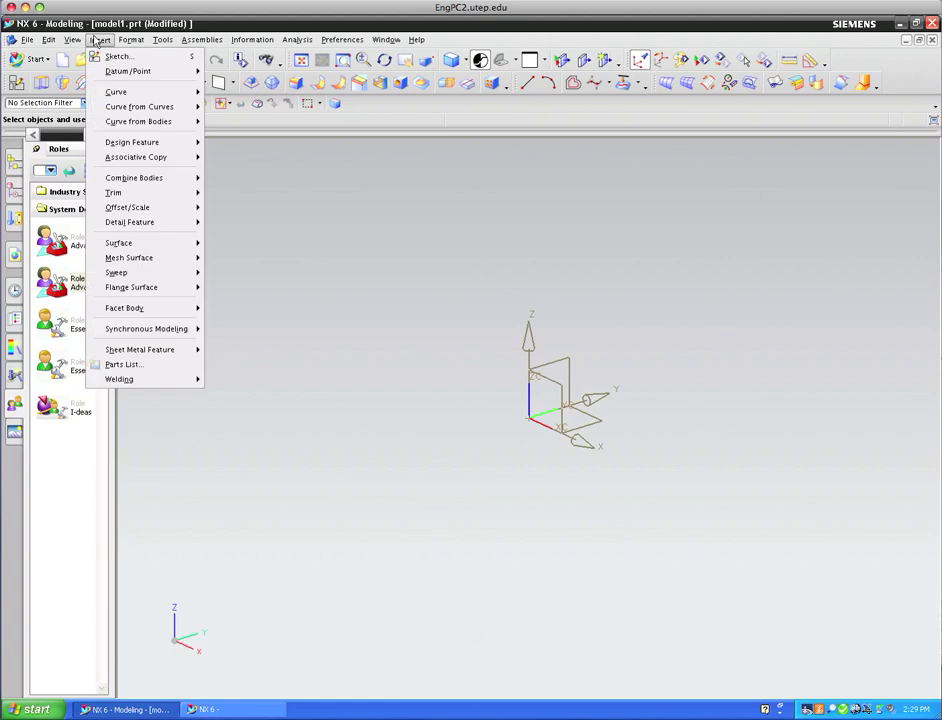
# Create a Block solid with length 150, width 40 and height 10 mm
pyautogui.moveTo(190, 142)
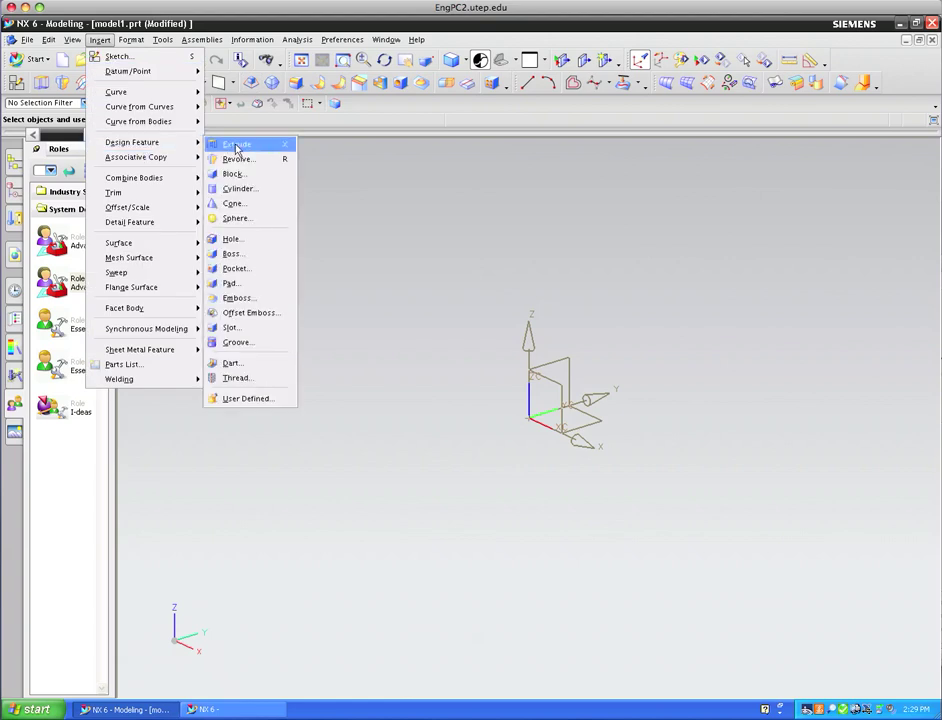
pyautogui.click(240, 175)
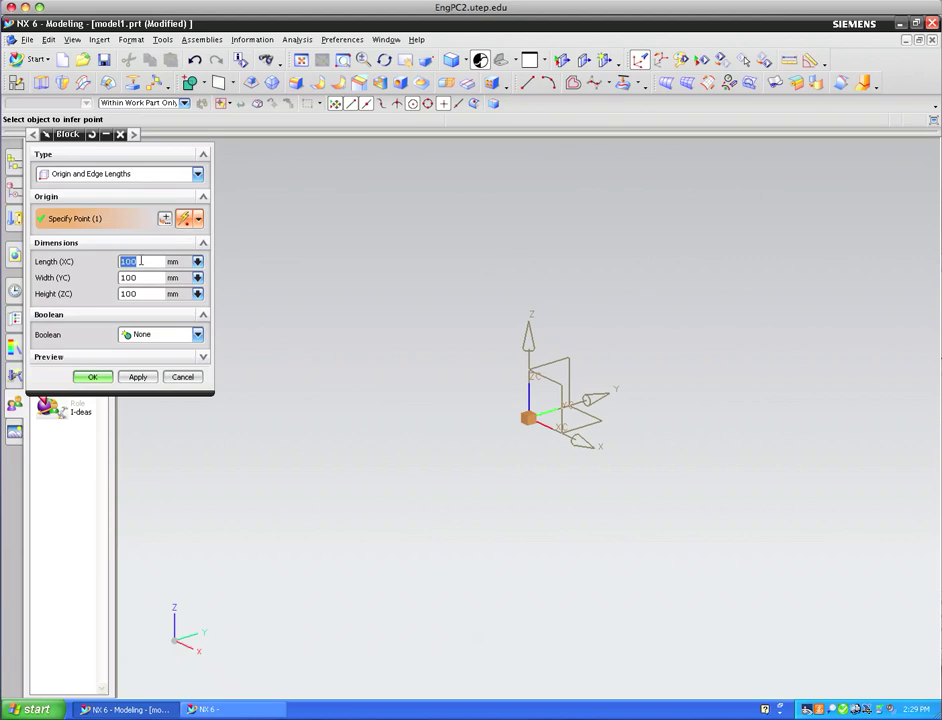
pyautogui.write('150')
pyautogui.press('Tab')
pyautogui.write('40')
pyautogui.press('Tab')
pyautogui.click(146, 293)
pyautogui.doubleClick(146, 293)
pyautogui.write('10')
pyautogui.click(92, 377)
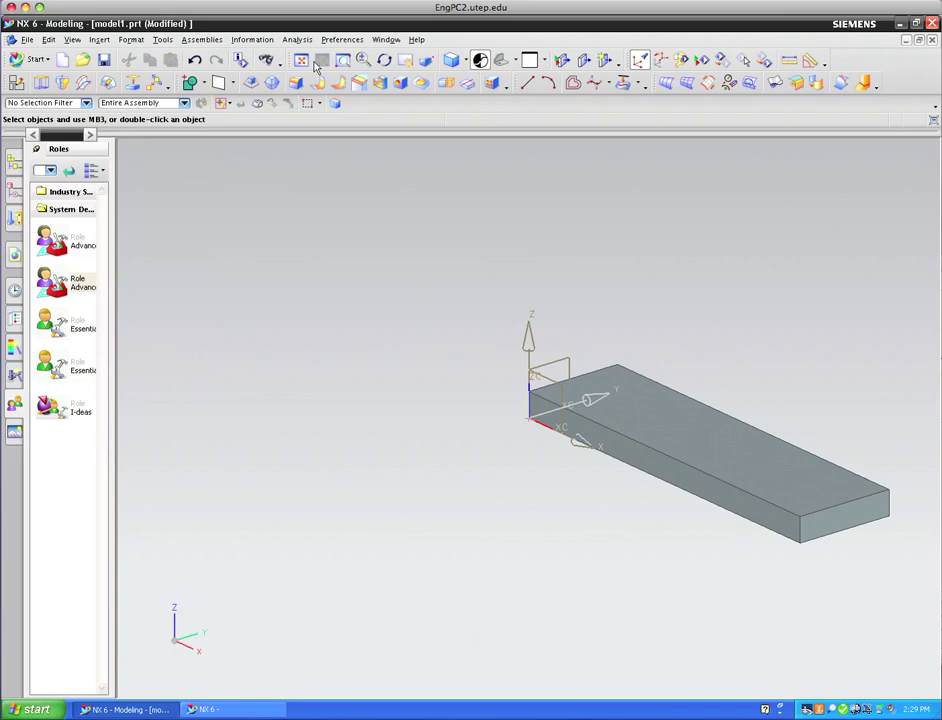
pyautogui.moveTo(230, 195); pyautogui.dragTo(324, 190, button='middle')
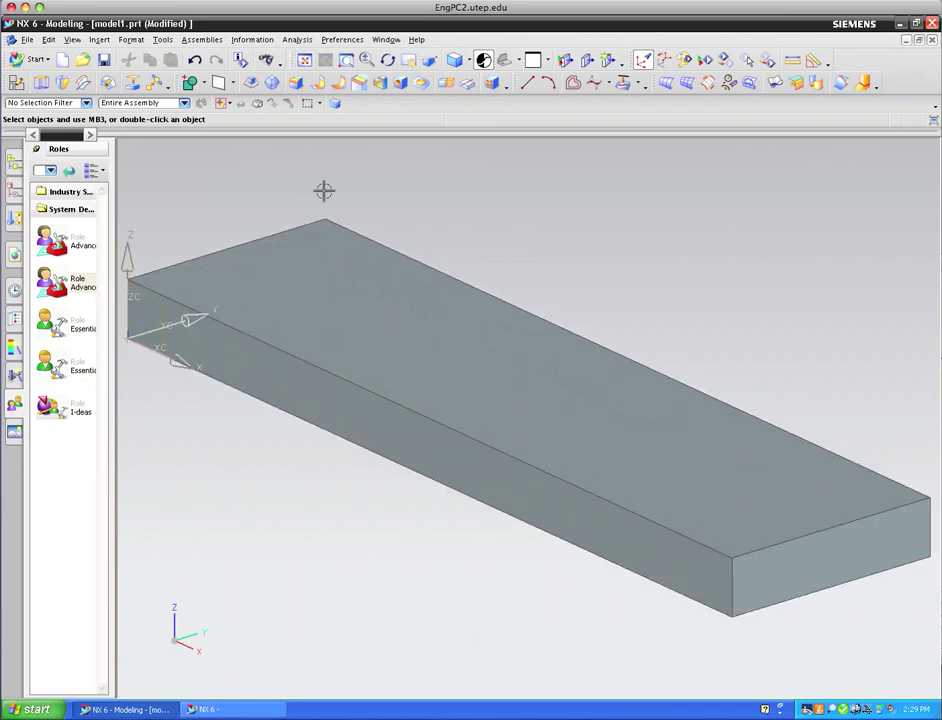
pyautogui.scroll(-2, 358, 262)
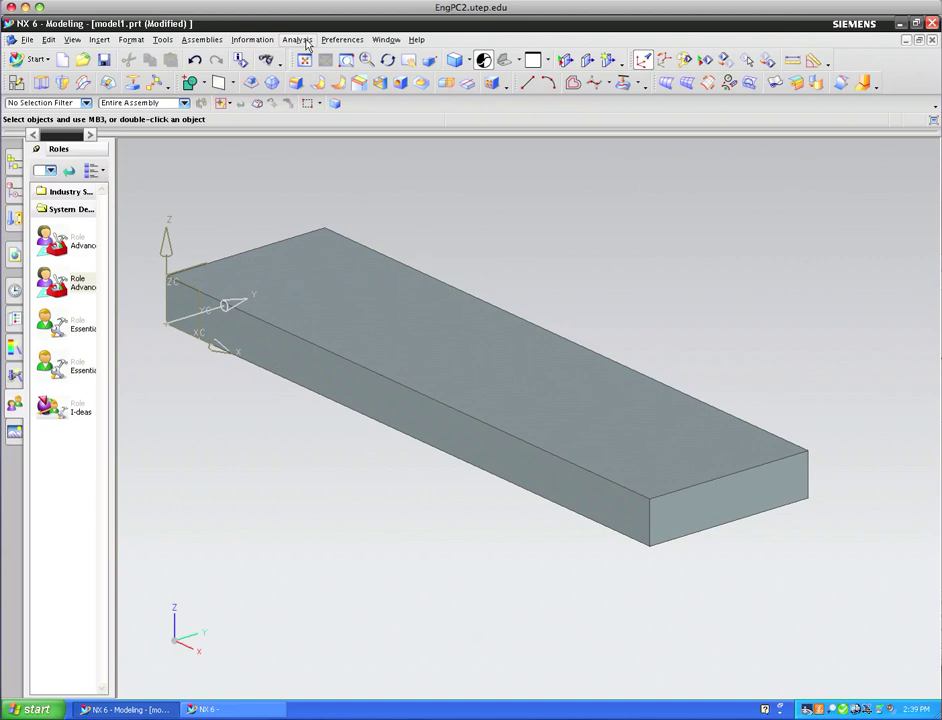
# Start the Strength Wizard from the Analysis menu
pyautogui.click(306, 44)
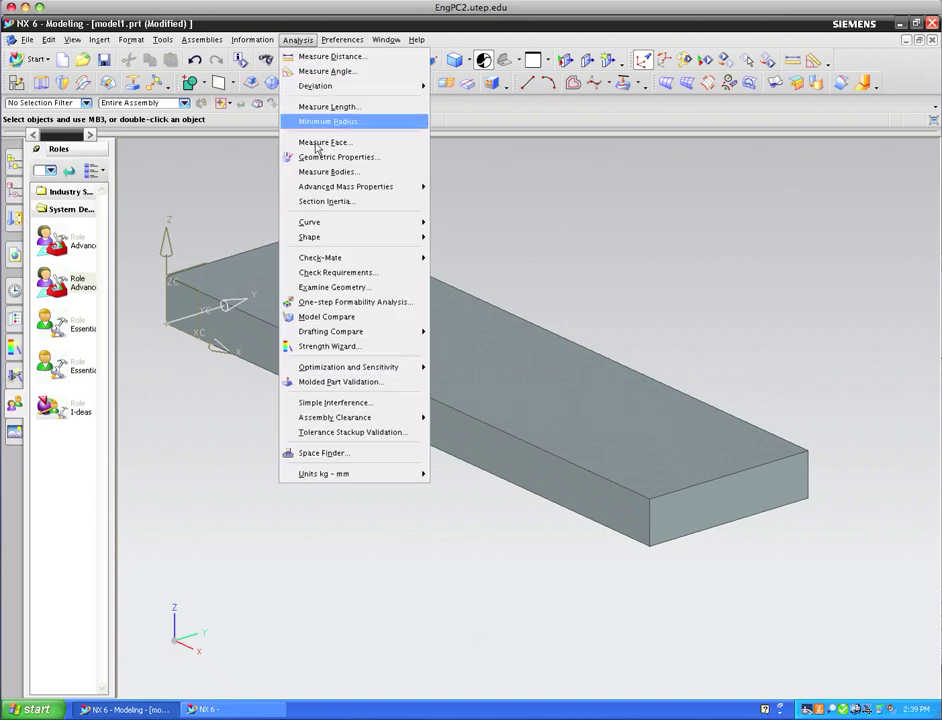
pyautogui.click(316, 349)
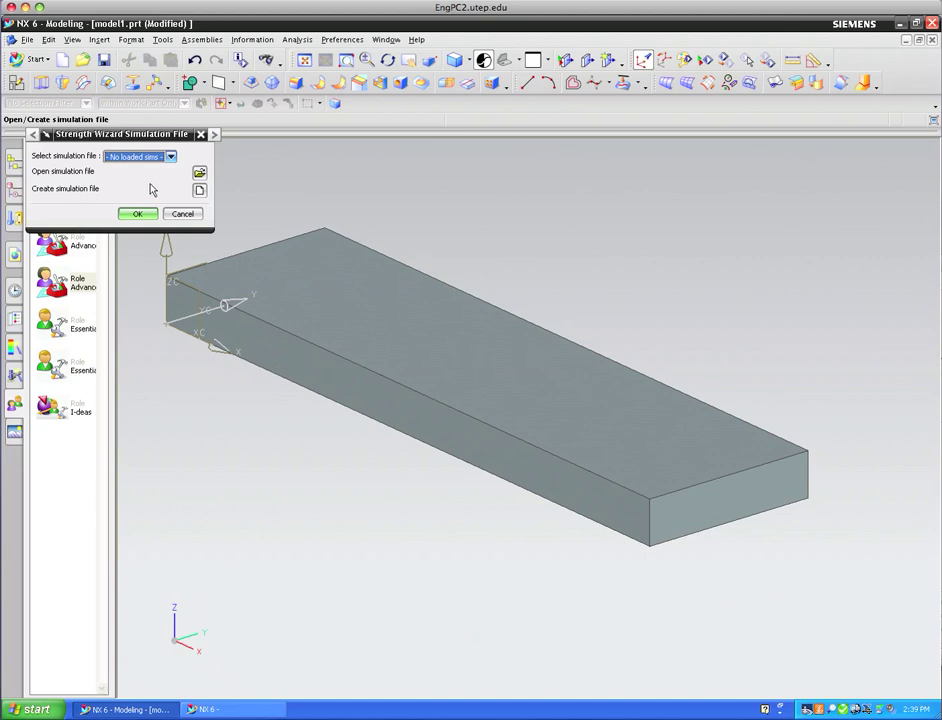
# Begin a new simulation file using the NX Nastran Design template
pyautogui.click(200, 190)
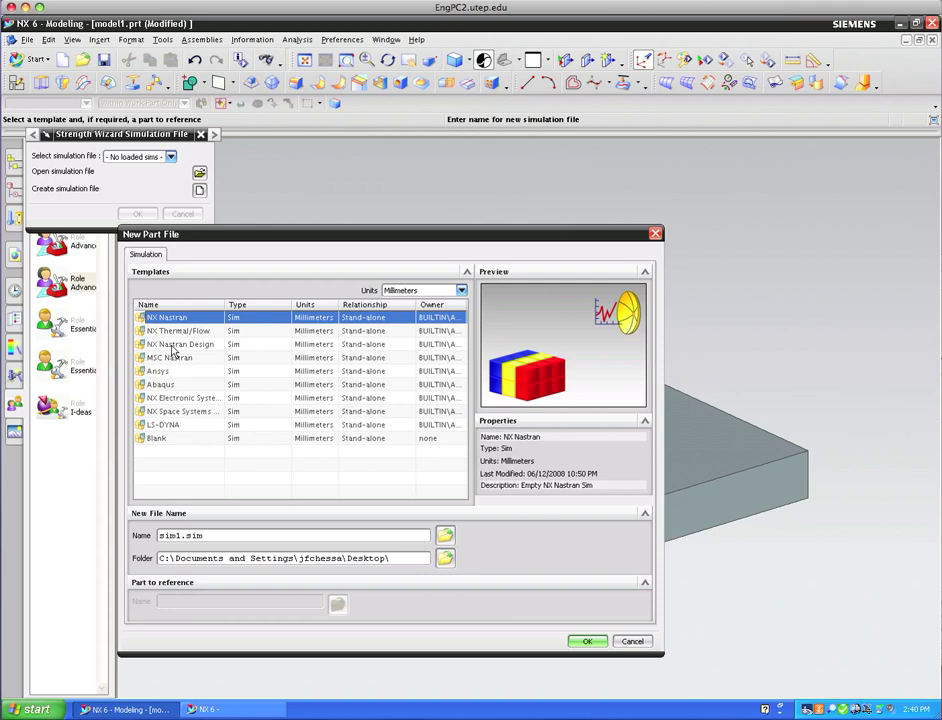
pyautogui.click(178, 345)
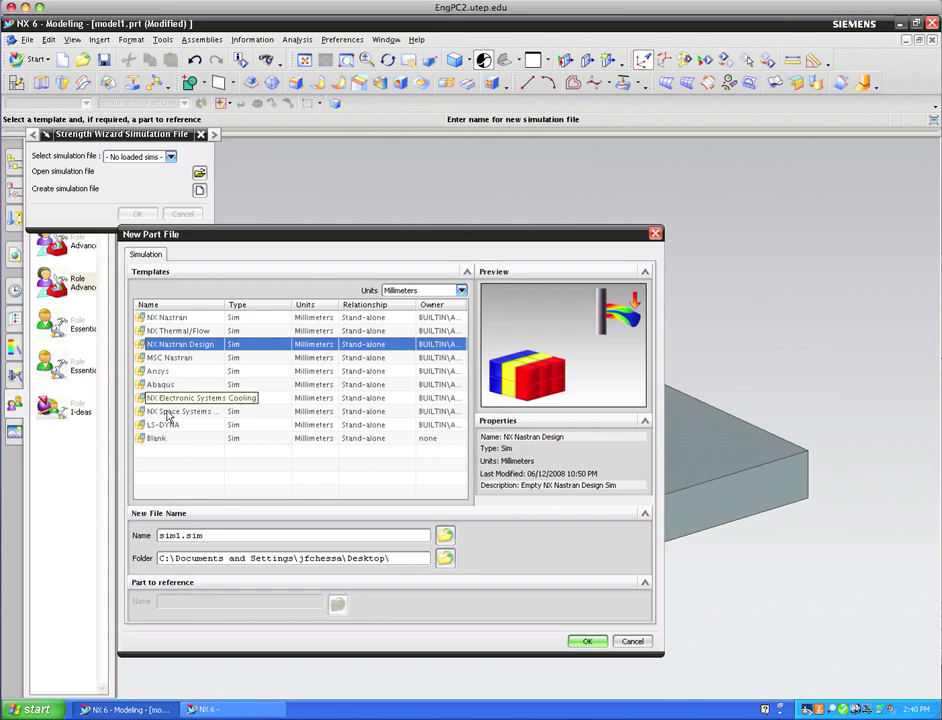
# Create sim1.sim, continue with it in the Strength Wizard, and pass the welcome page
pyautogui.click(588, 643)
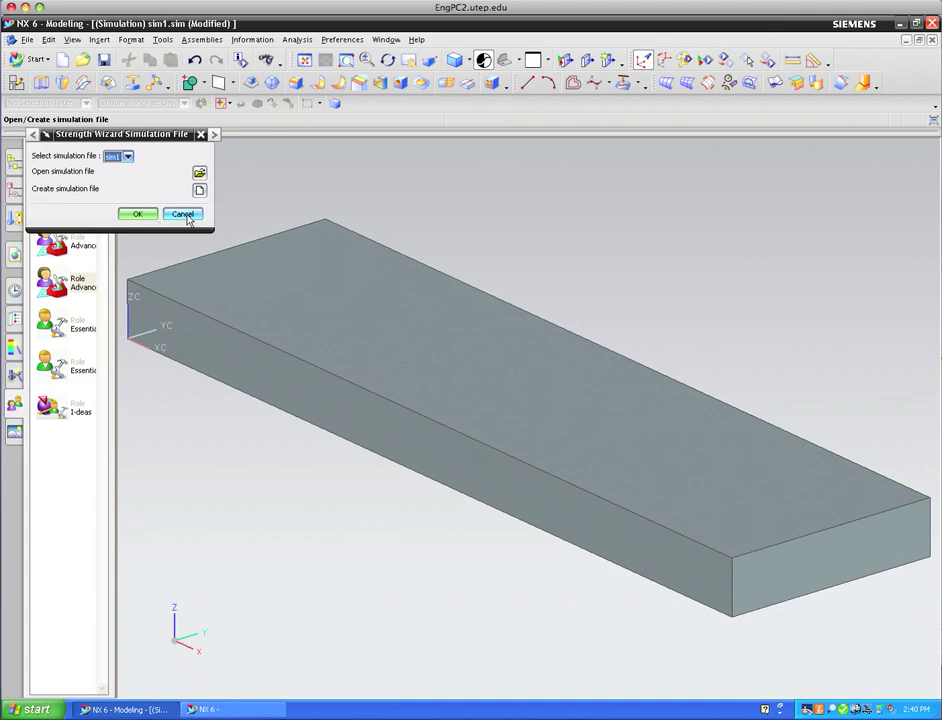
pyautogui.click(141, 215)
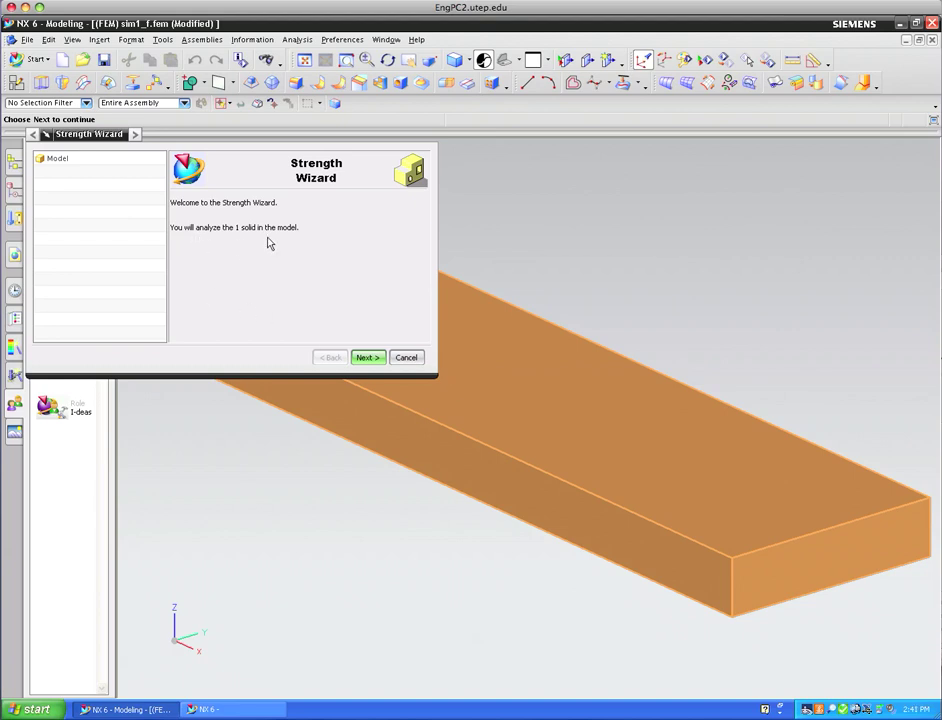
pyautogui.click(368, 358)
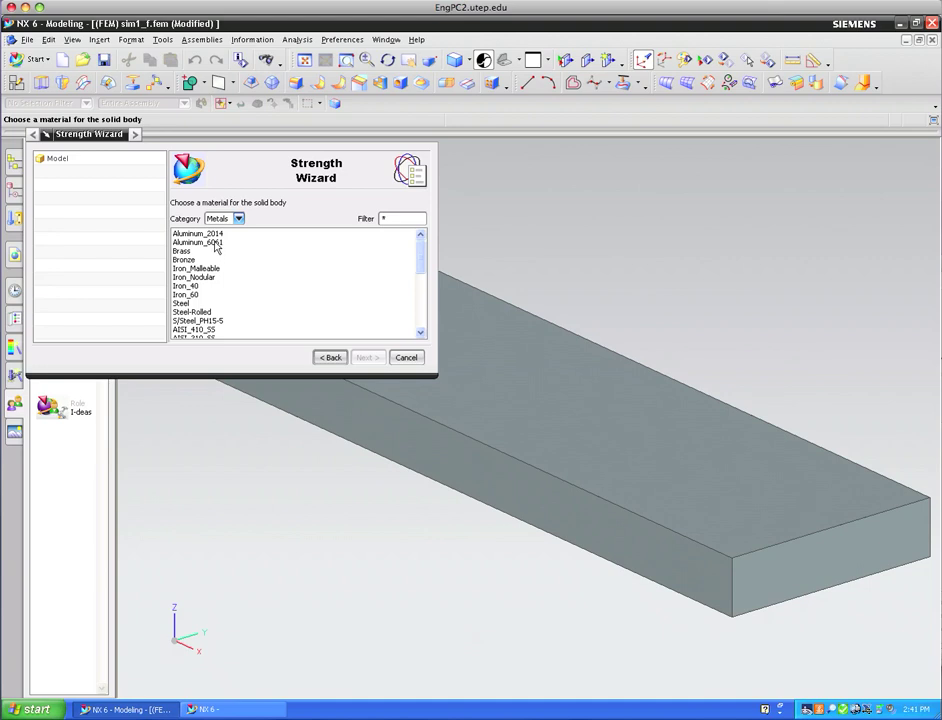
# Browse the Others, Plastics and Metals categories, then choose Aluminum_6061
pyautogui.click(238, 219)
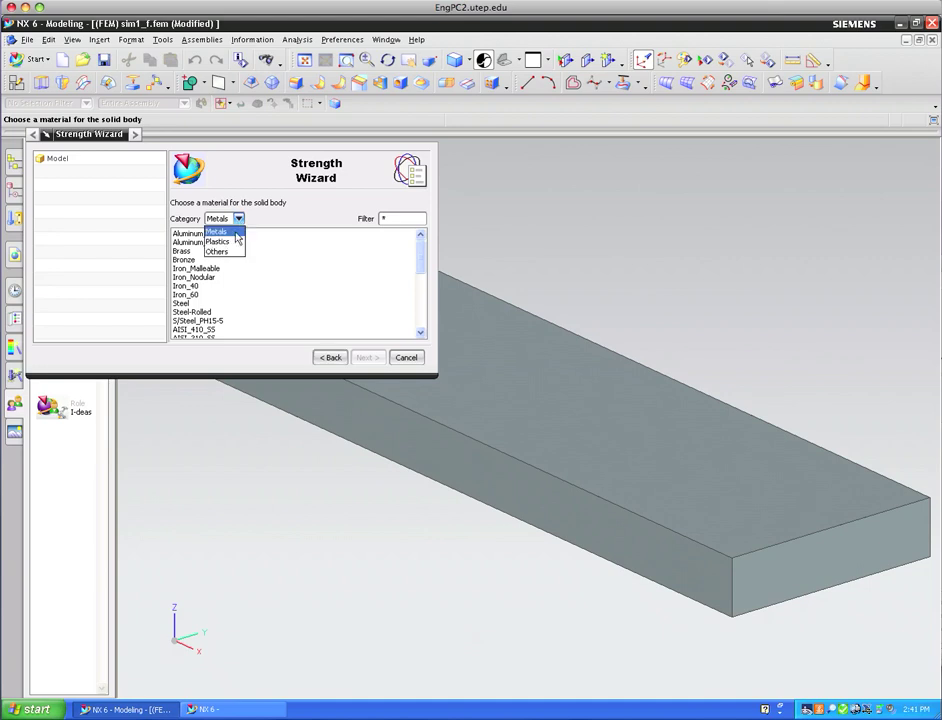
pyautogui.click(225, 251)
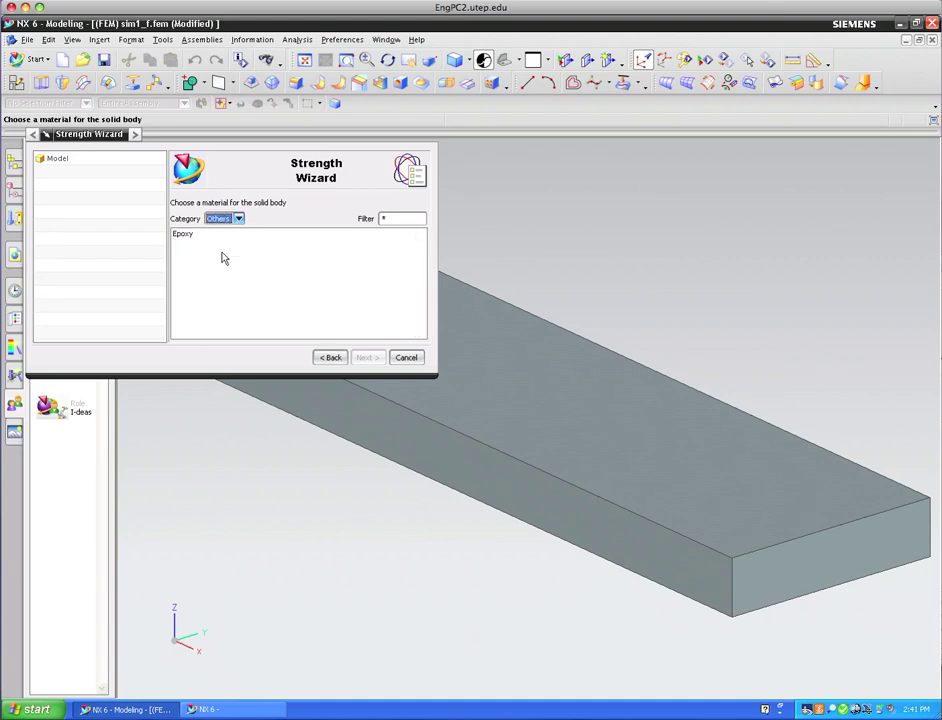
pyautogui.click(239, 218)
pyautogui.click(223, 241)
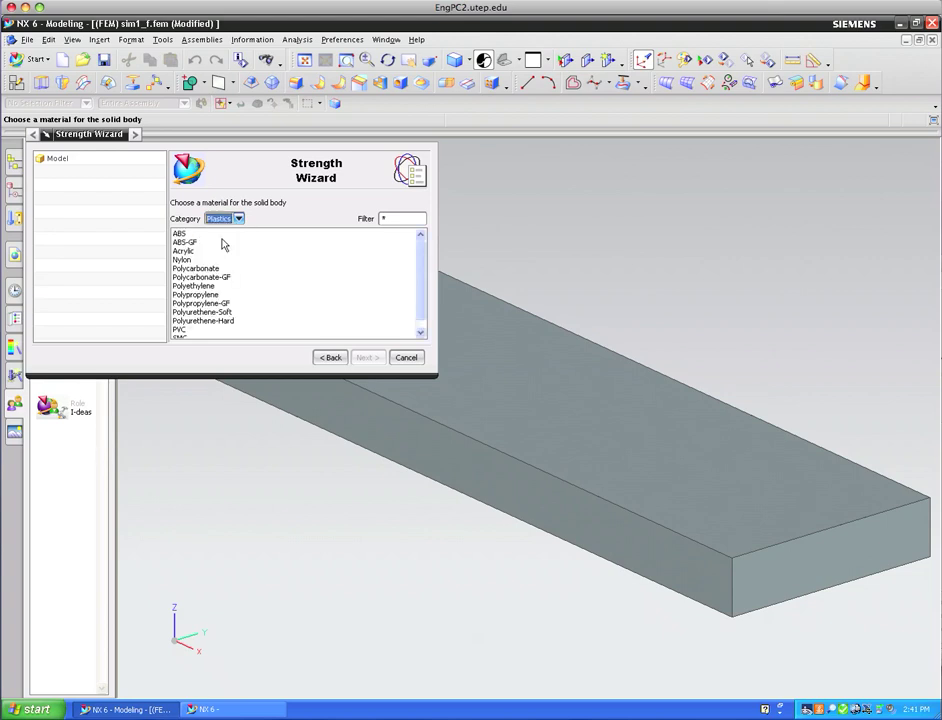
pyautogui.click(238, 218)
pyautogui.click(224, 233)
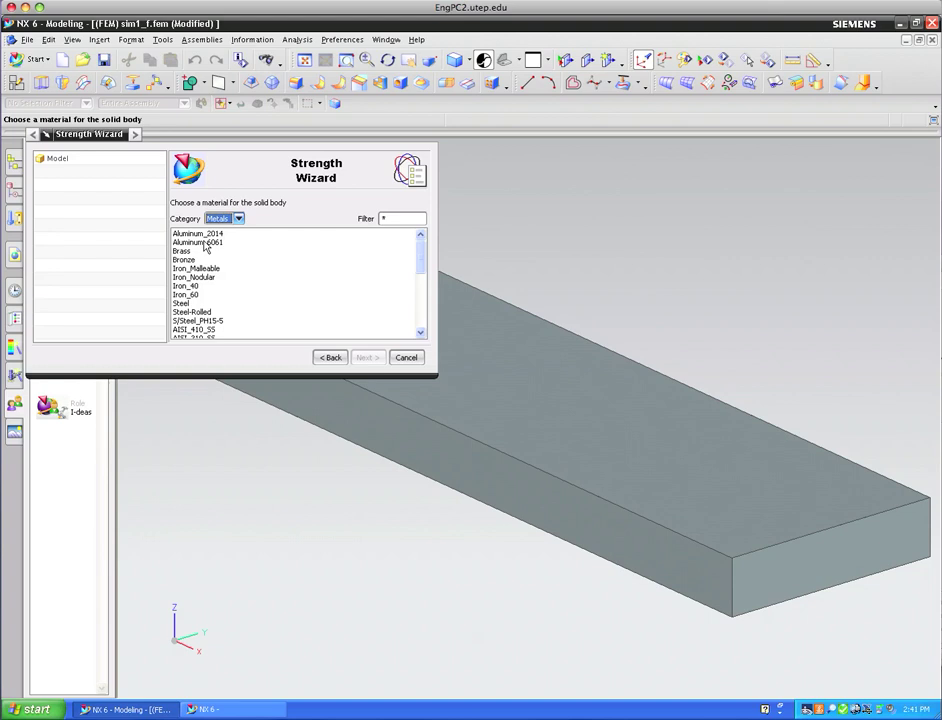
pyautogui.click(205, 243)
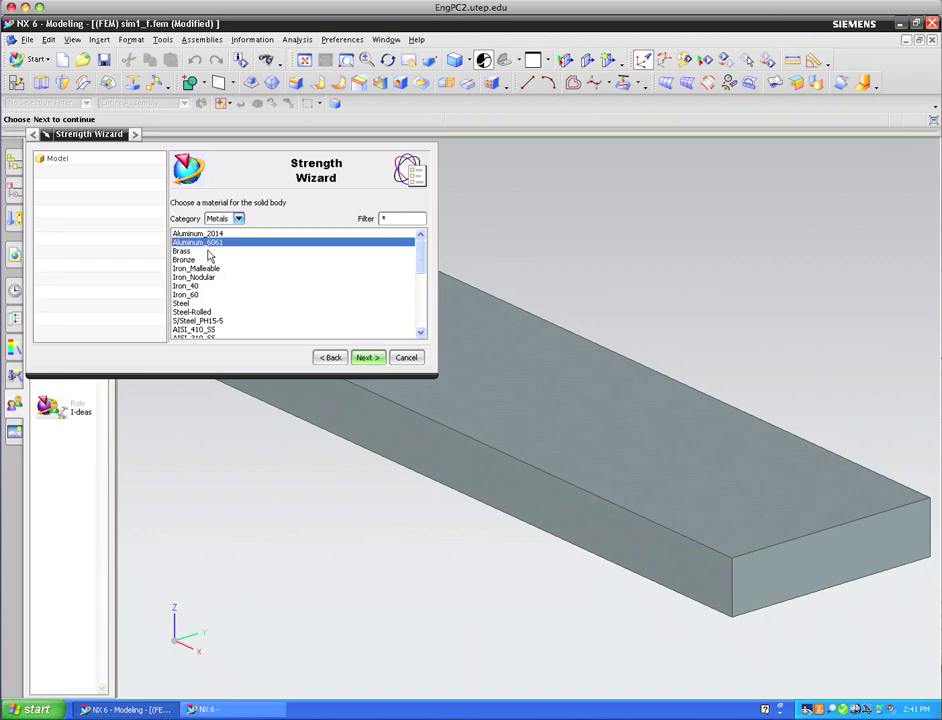
# Apply Aluminum_6061 and advance to the wizard's Loads page
pyautogui.click(365, 358)
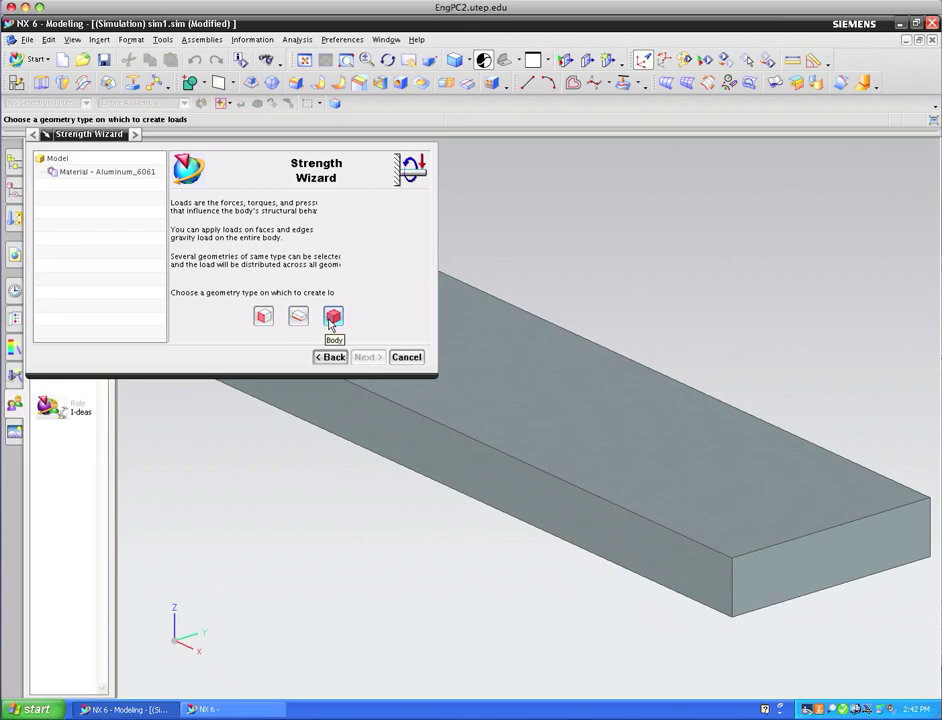
# Pick the block's end face as the load face and choose a Force load
pyautogui.click(262, 316)
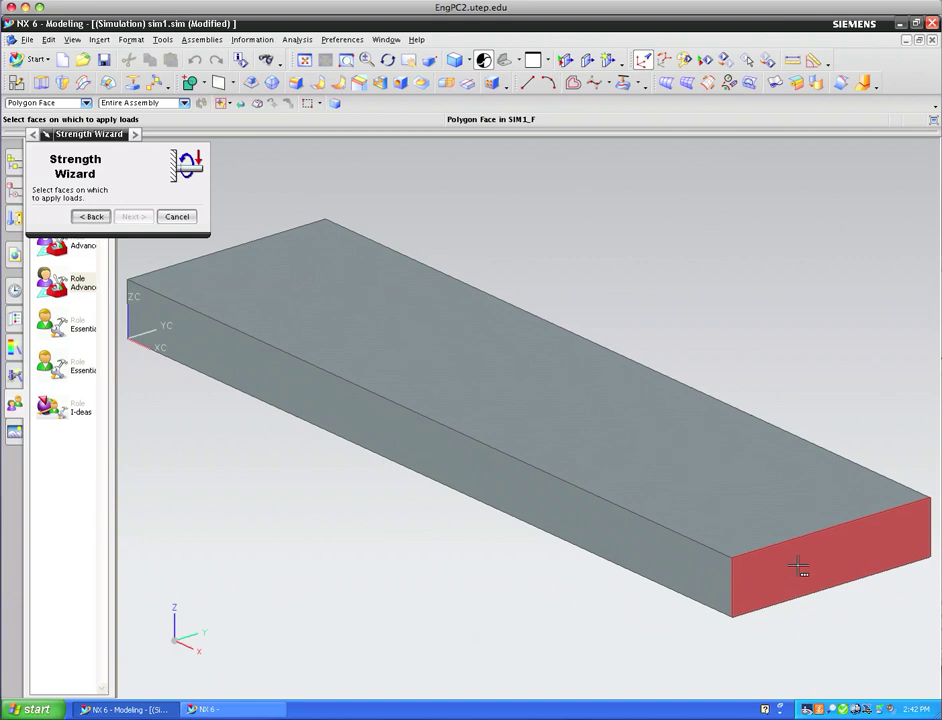
pyautogui.click(798, 566)
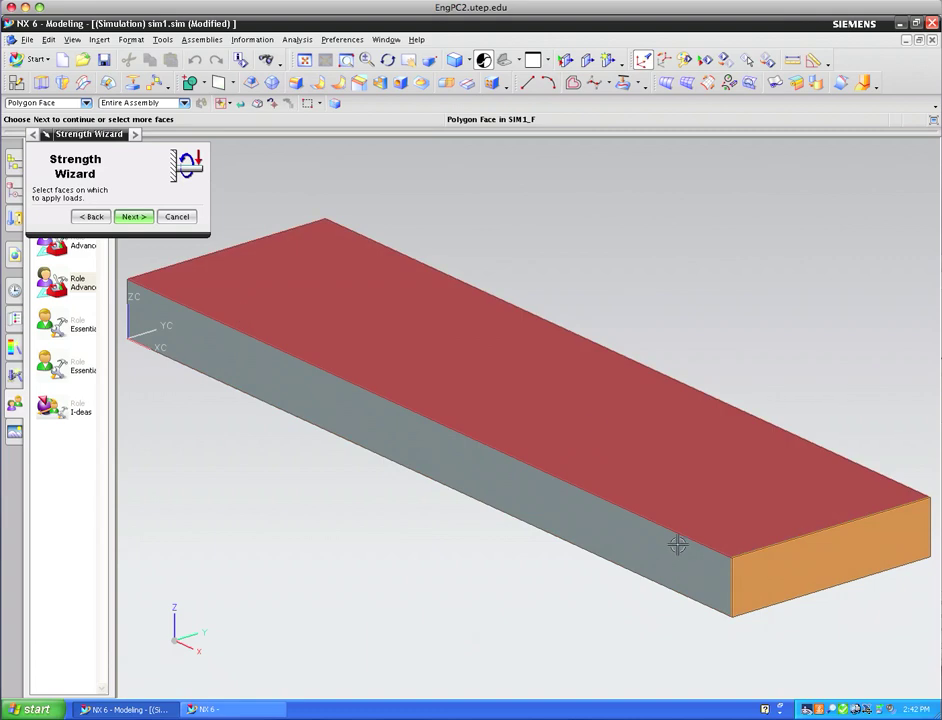
pyautogui.click(133, 218)
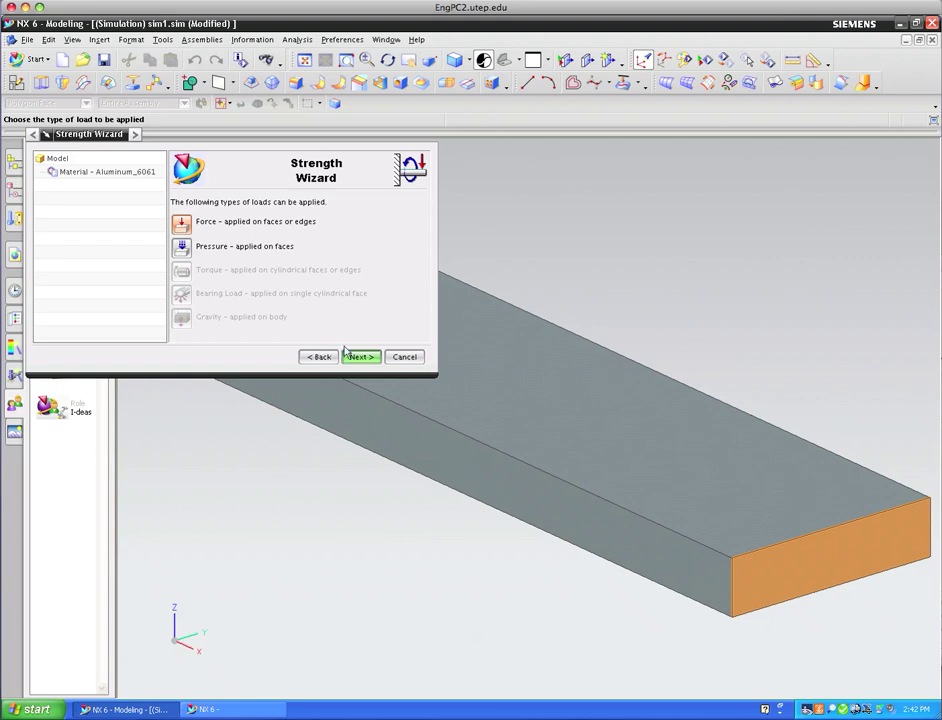
pyautogui.click(180, 222)
# Apply a 2000 N force to the block's end face, using that face for the direction
pyautogui.click(361, 356)
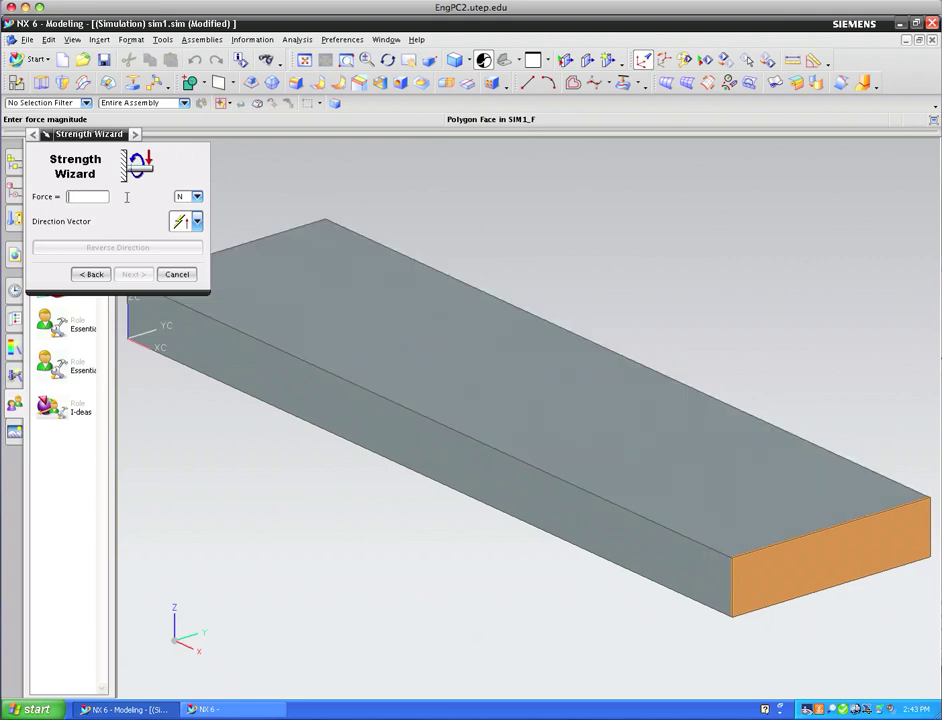
pyautogui.write('2000')
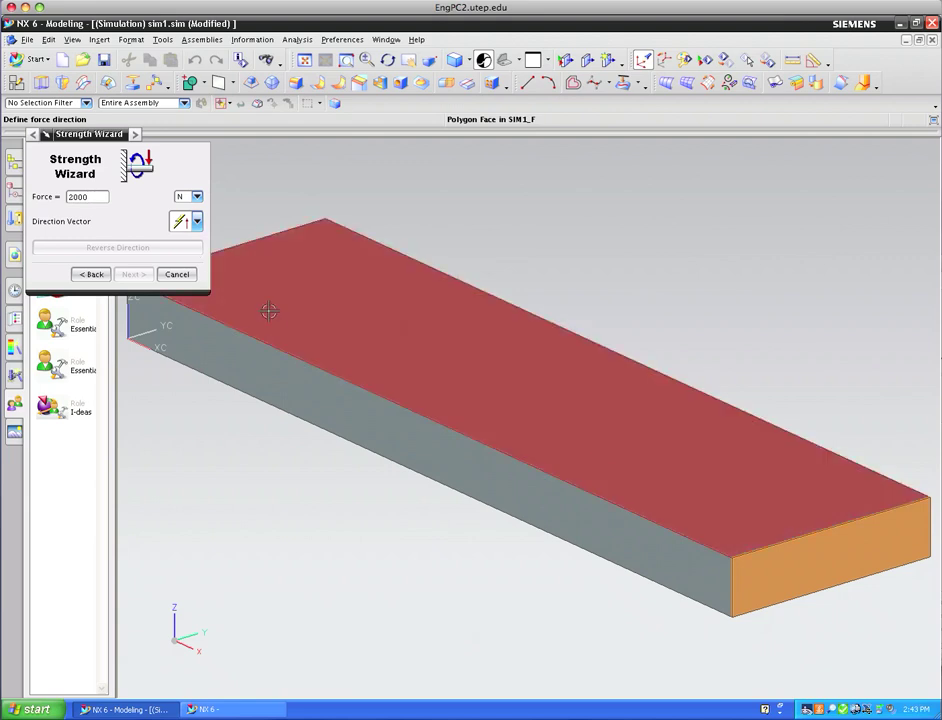
pyautogui.click(795, 555)
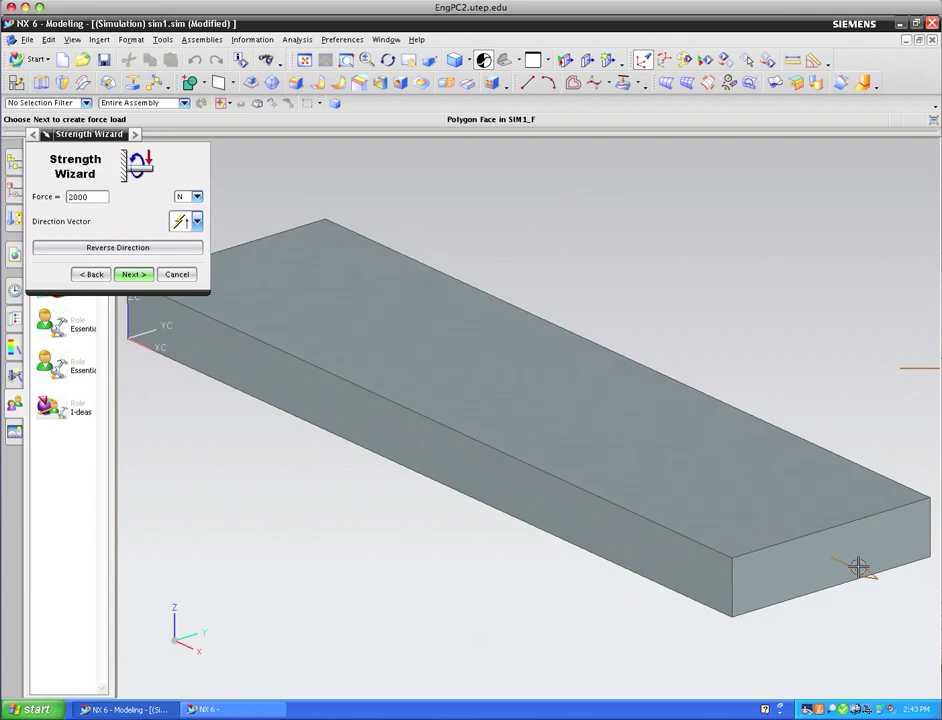
pyautogui.click(128, 275)
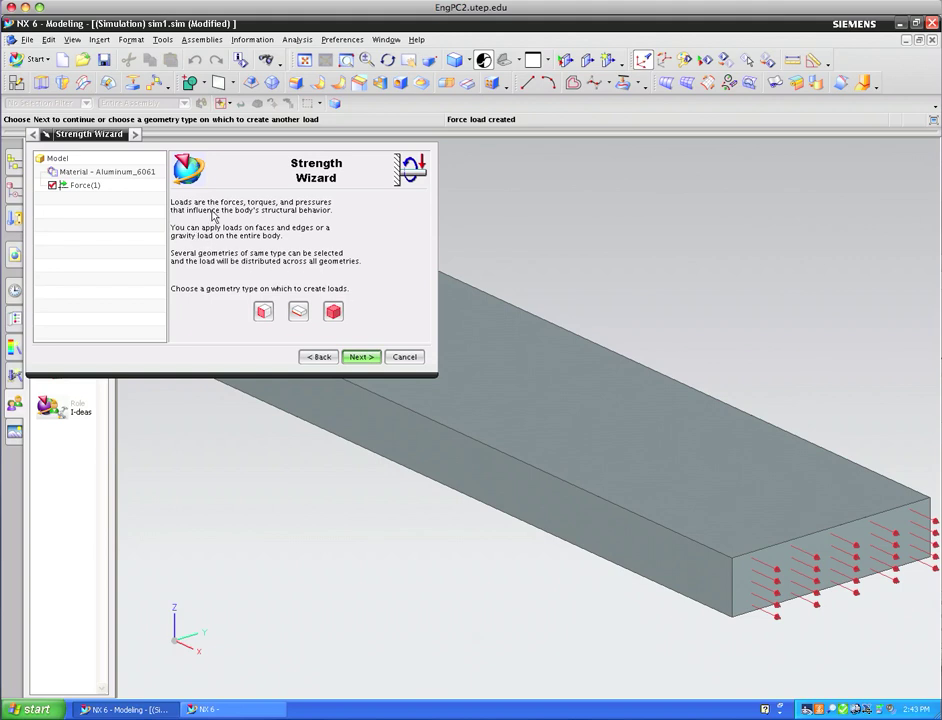
# Pick the block's near end face as the face to constrain and continue to constraint types
pyautogui.click(360, 357)
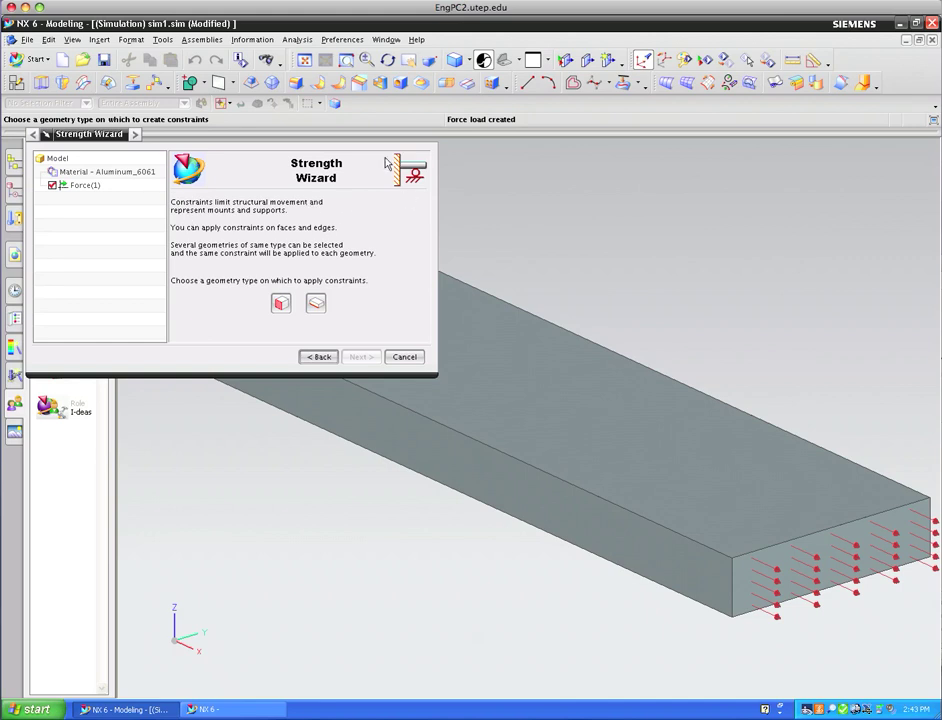
pyautogui.click(284, 309)
pyautogui.click(284, 309)
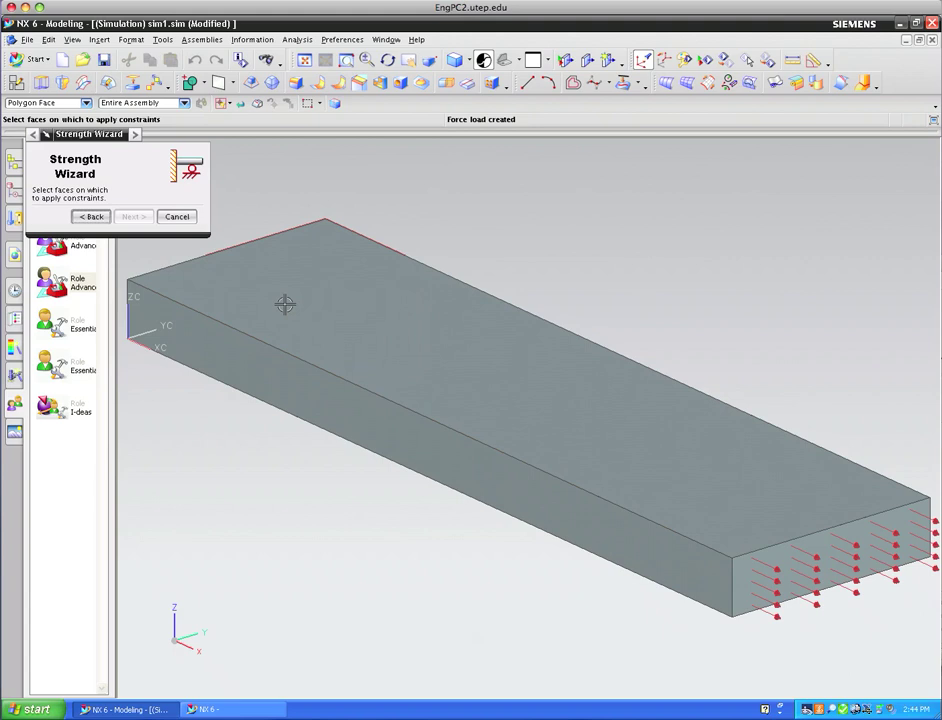
pyautogui.moveTo(245, 315); pyautogui.dragTo(378, 385, button='middle')
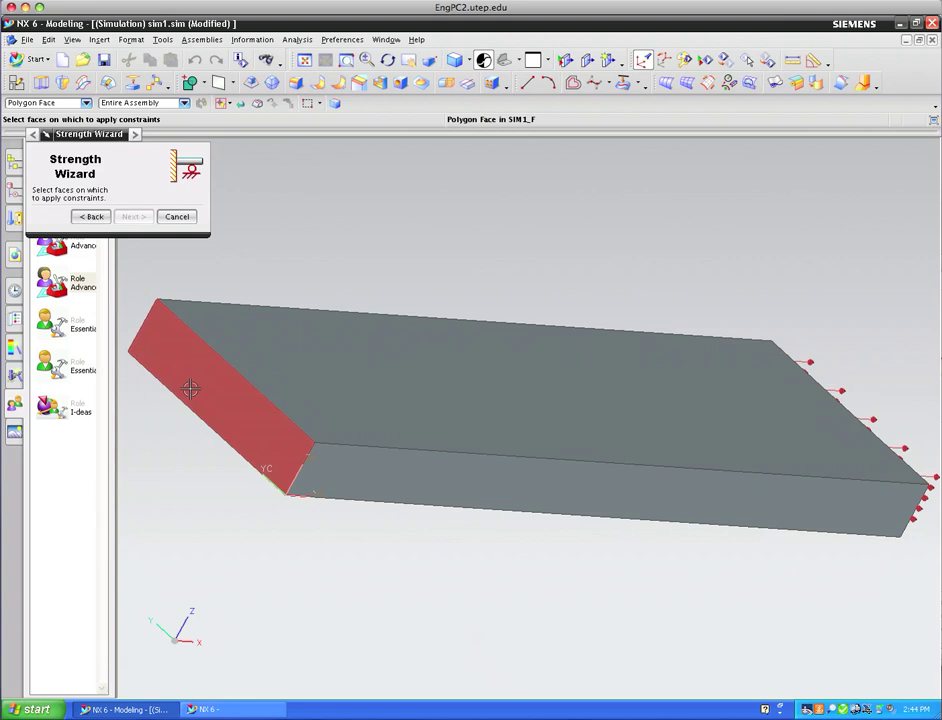
pyautogui.click(190, 387)
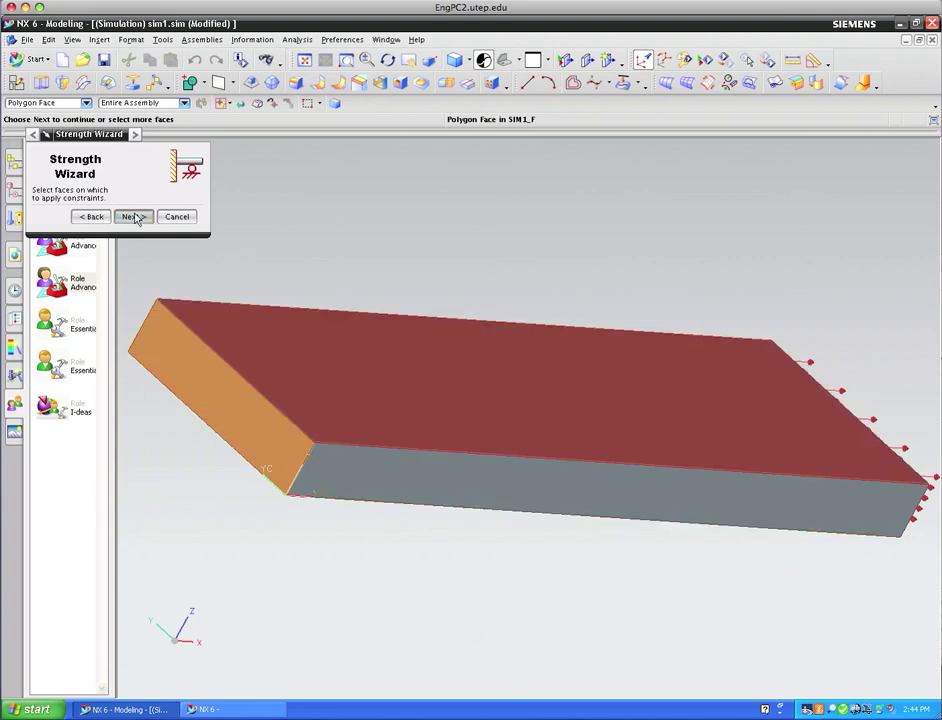
pyautogui.click(130, 216)
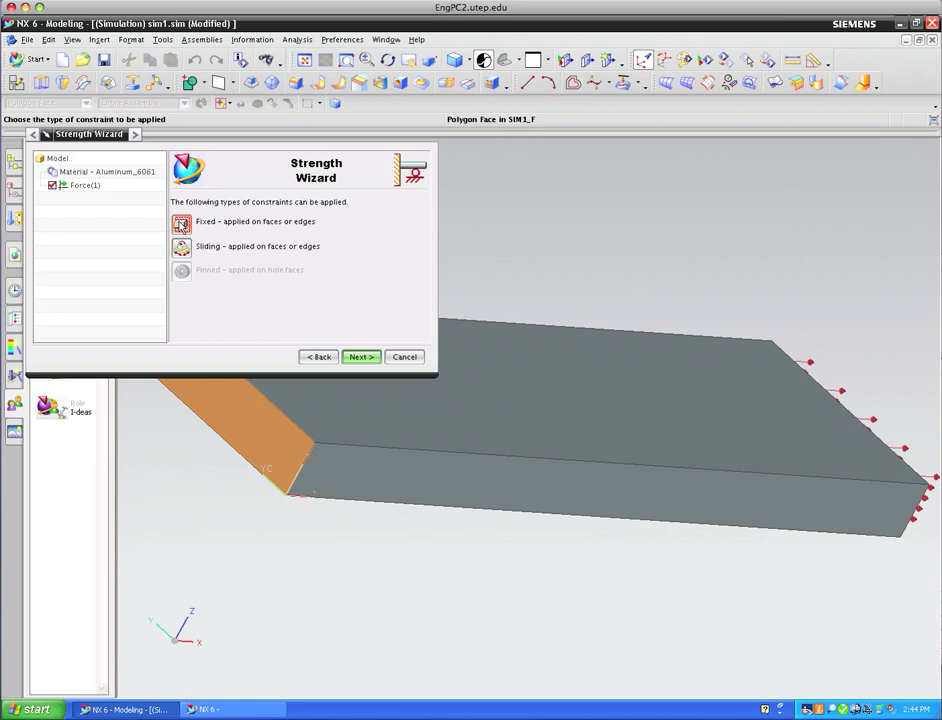
# Apply a Fixed constraint to the selected end face and advance to Perform Simulation
pyautogui.click(361, 357)
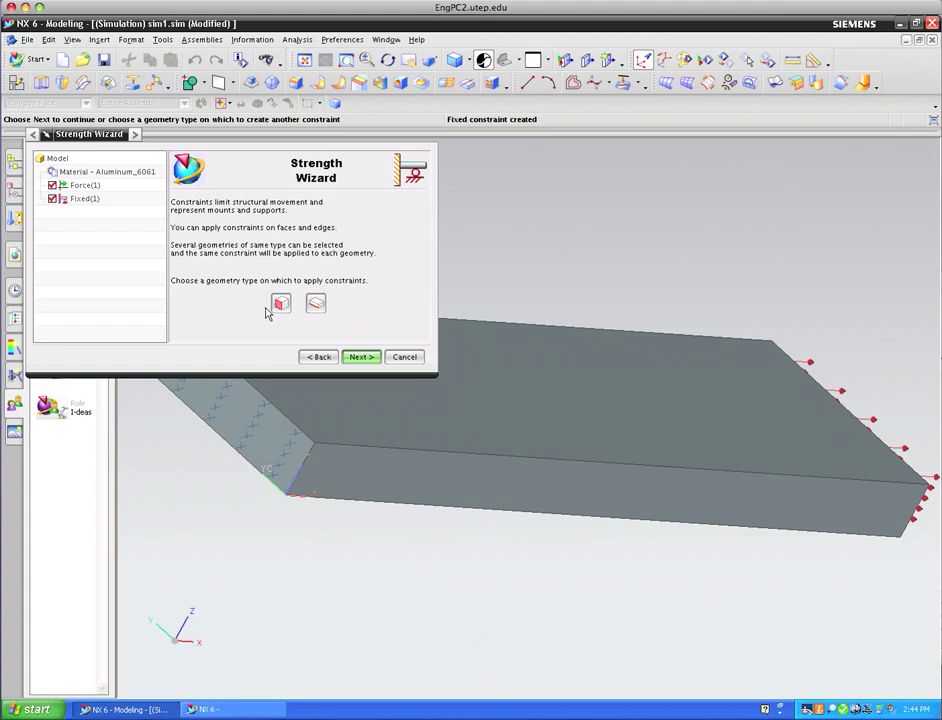
pyautogui.click(360, 357)
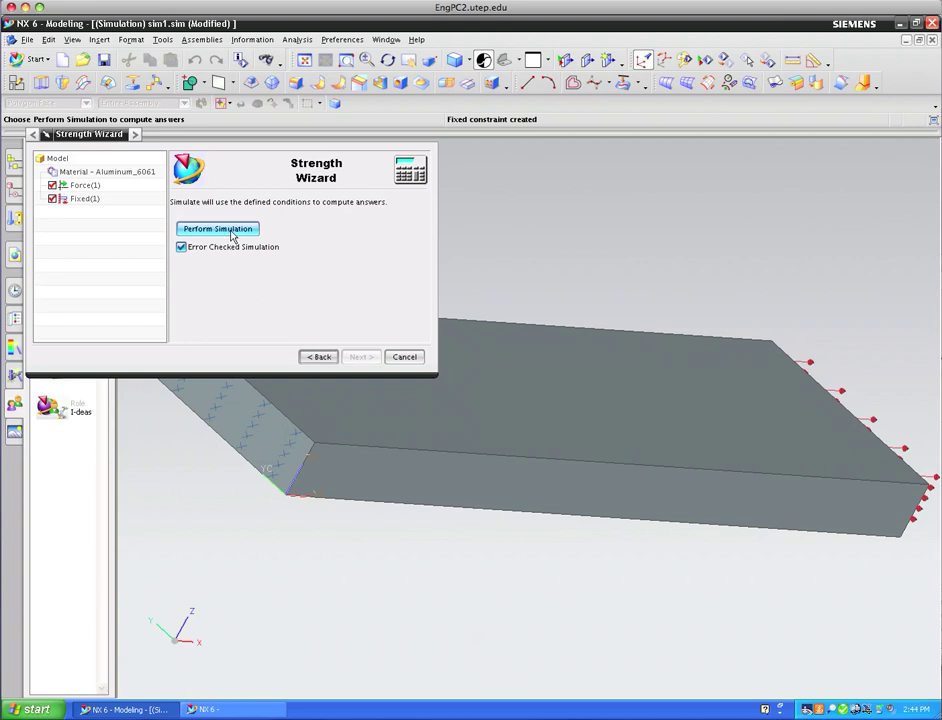
# Run the simulation and scroll the log confirming the Nastran deck was written
pyautogui.click(222, 229)
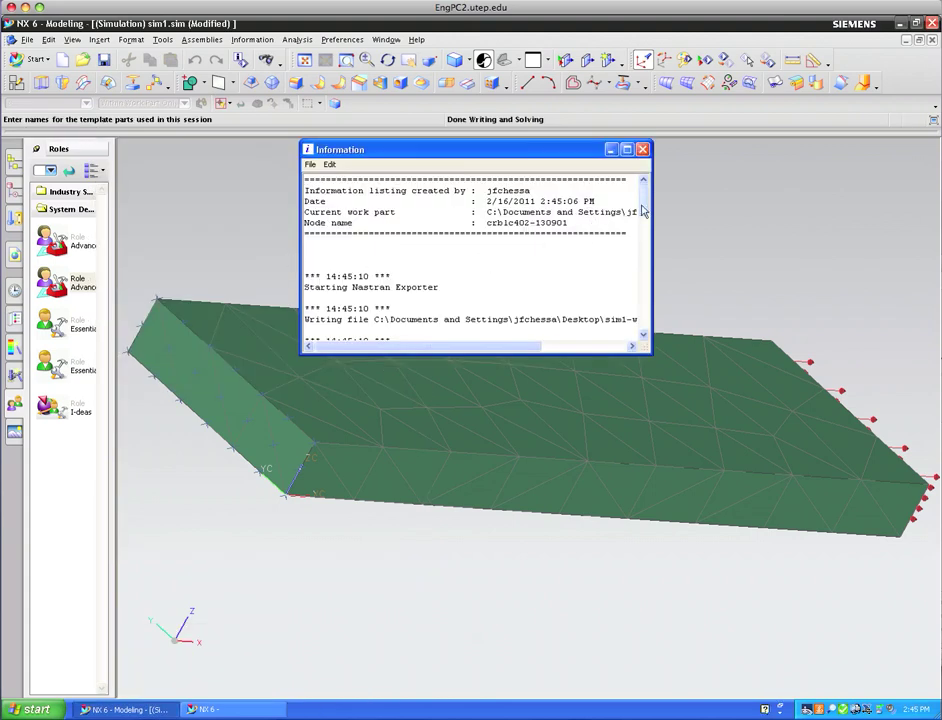
pyautogui.moveTo(644, 200); pyautogui.dragTo(645, 322)
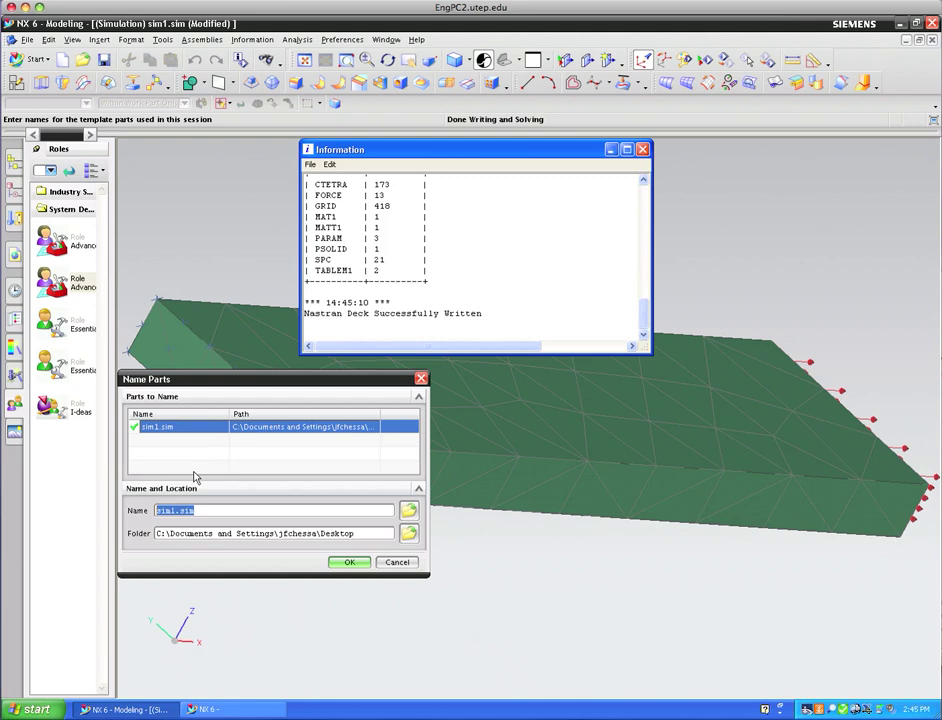
# Confirm the sim1.sim part name and close the log to reveal the 40.61 safety factor
pyautogui.click(349, 562)
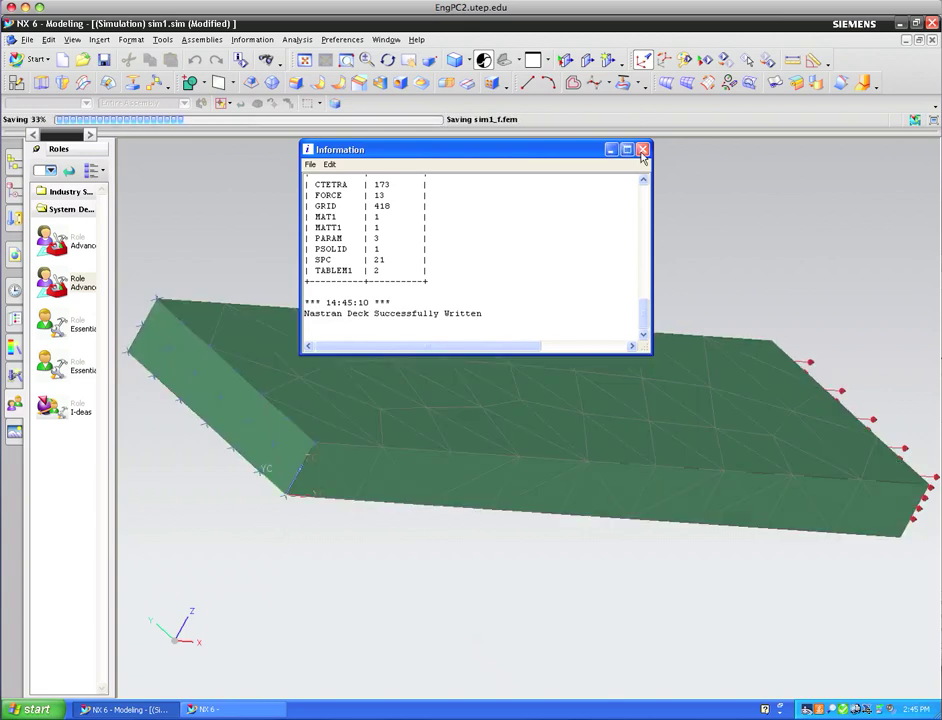
pyautogui.click(643, 150)
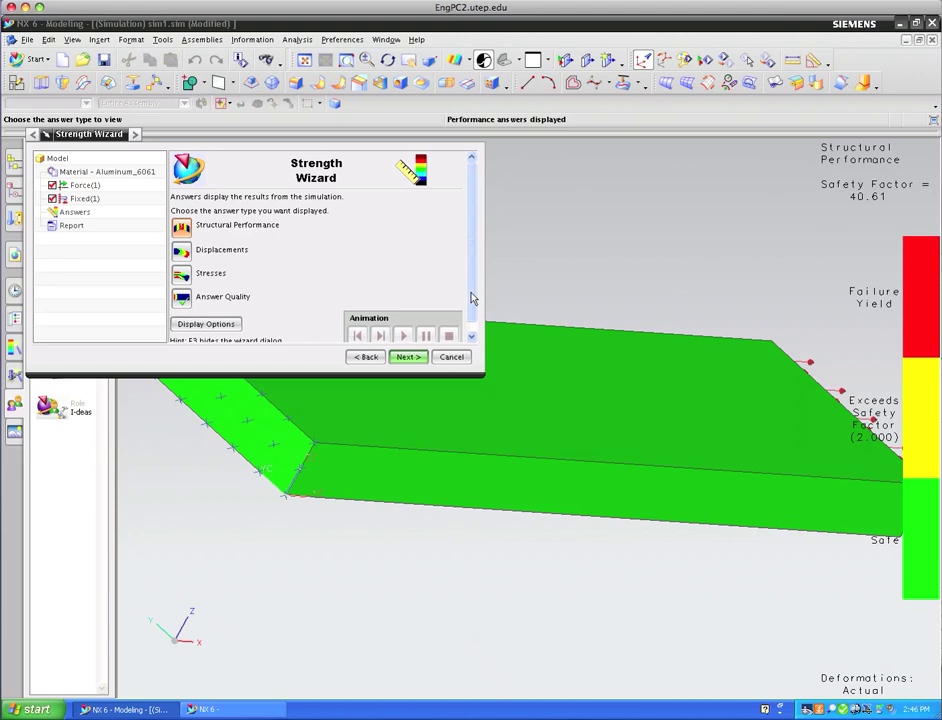
# Show the animated displacement results (max 0.01079 mm) and move the wizard to the screen bottom
pyautogui.moveTo(473, 296); pyautogui.dragTo(472, 325)
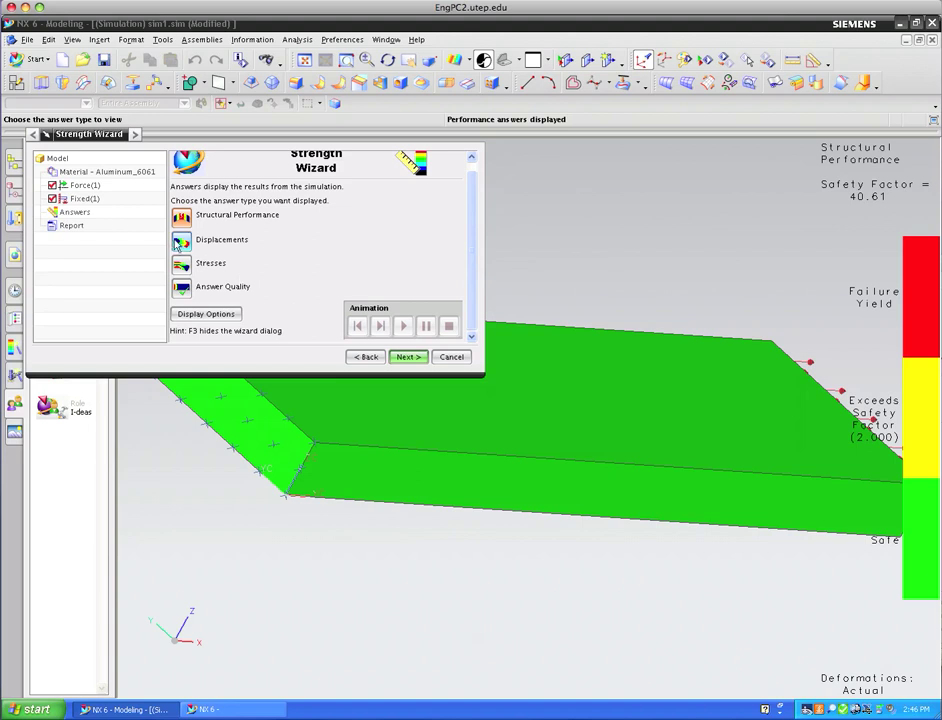
pyautogui.click(181, 243)
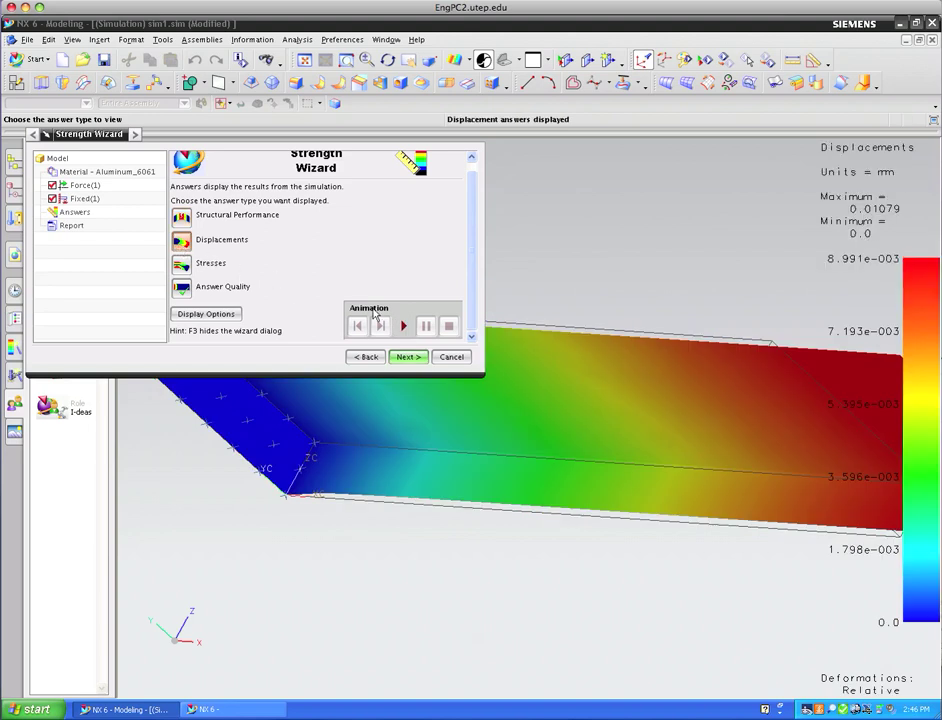
pyautogui.click(406, 327)
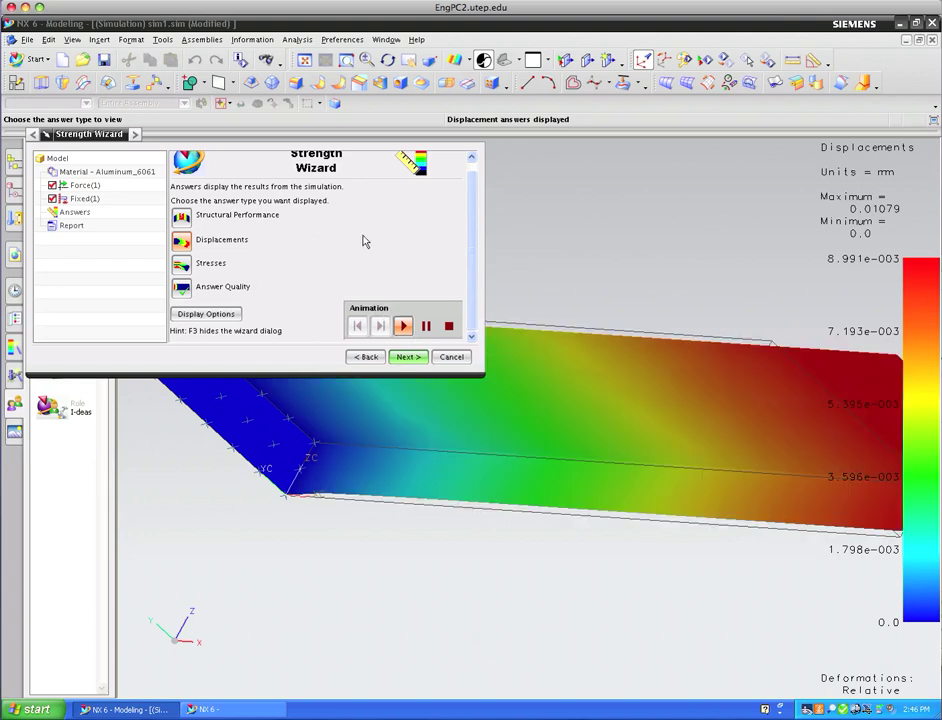
pyautogui.click(44, 136)
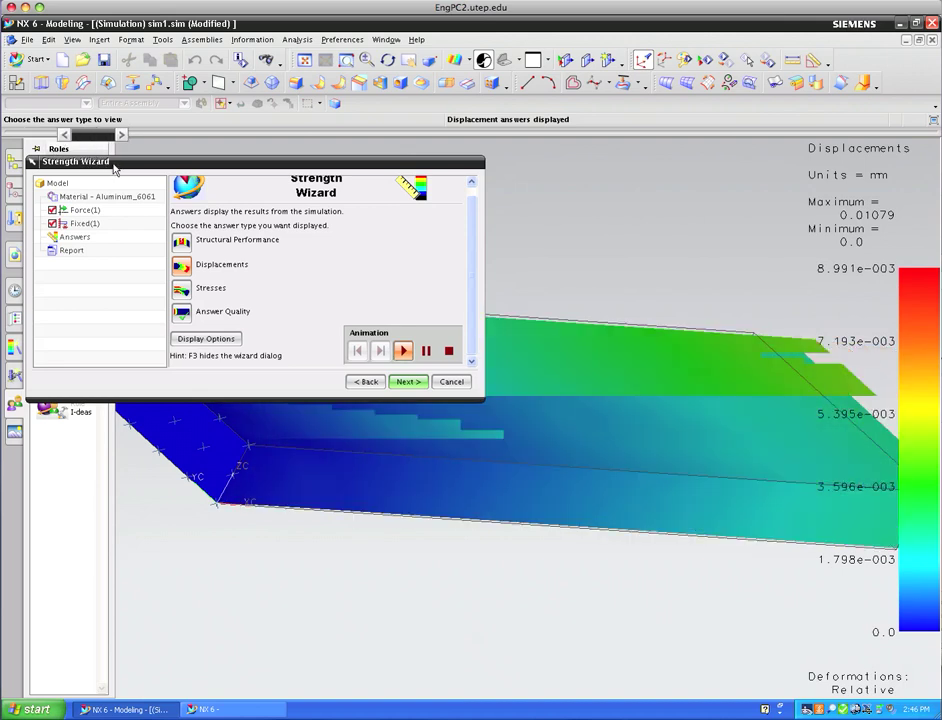
pyautogui.moveTo(115, 163); pyautogui.dragTo(145, 183)
pyautogui.moveTo(141, 281); pyautogui.dragTo(227, 680)
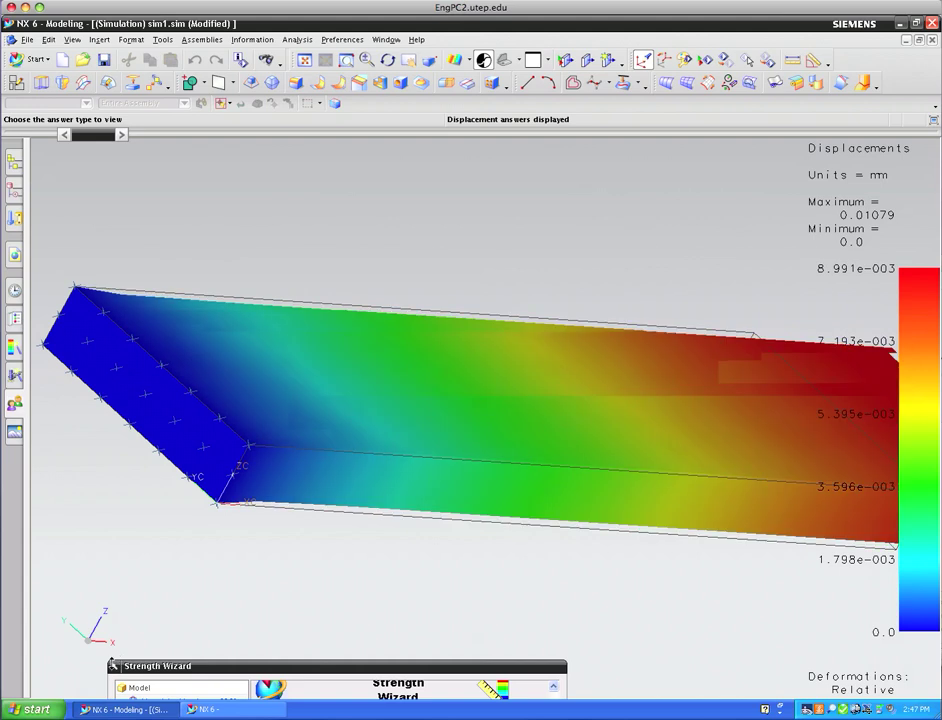
# Bring the Strength Wizard back into view and stop the displacement animation
pyautogui.moveTo(112, 665); pyautogui.dragTo(132, 392)
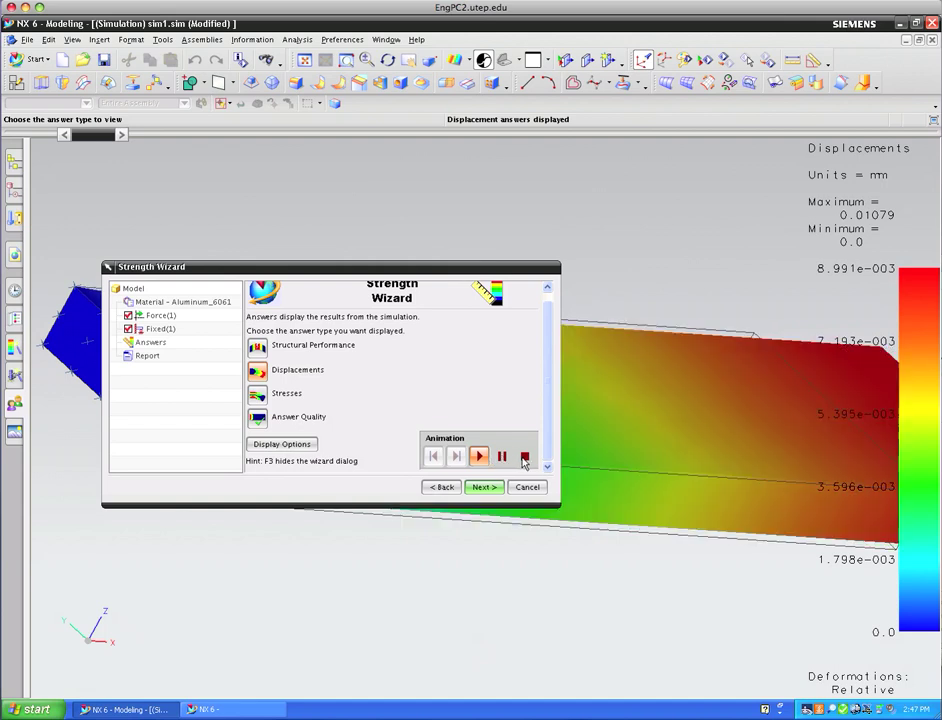
pyautogui.click(523, 462)
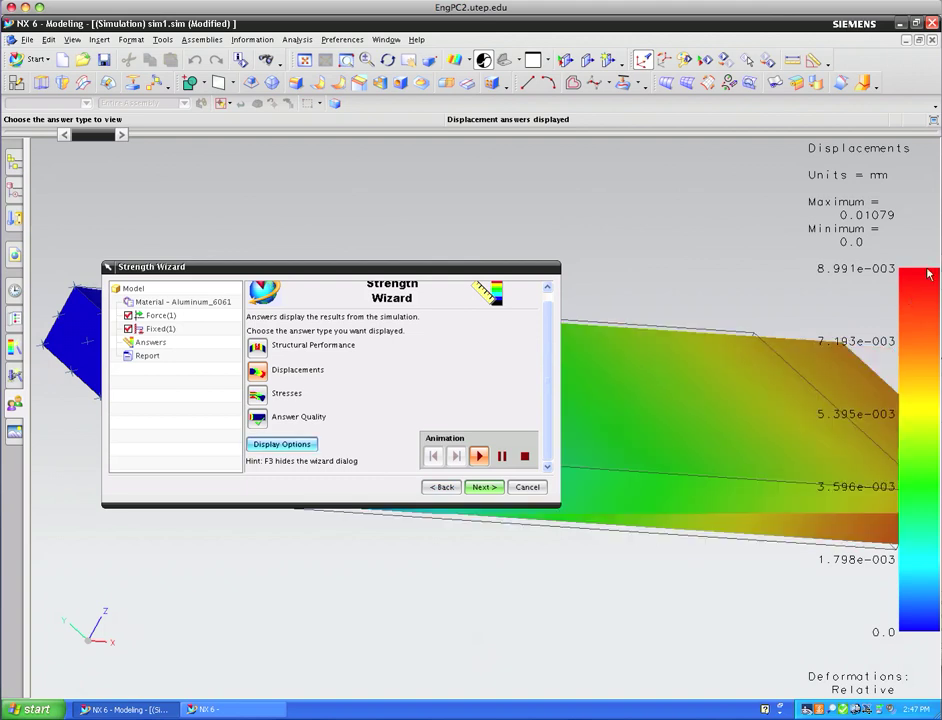
# Open the displacement Display Options, set it aside, then fit and zoom in on the plot
pyautogui.press('Return')
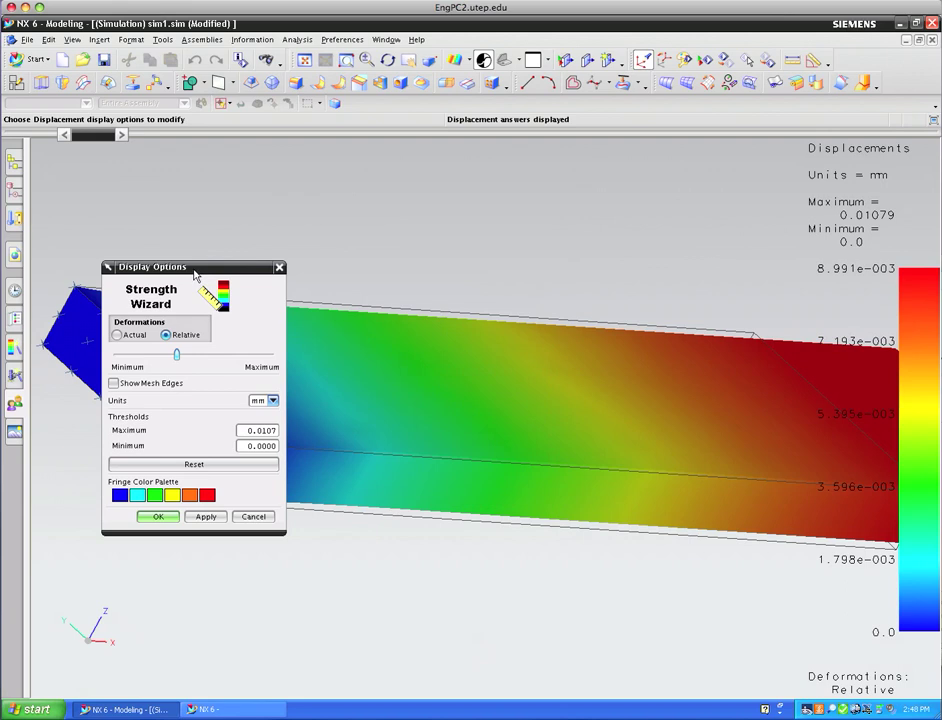
pyautogui.moveTo(195, 274); pyautogui.dragTo(126, 520)
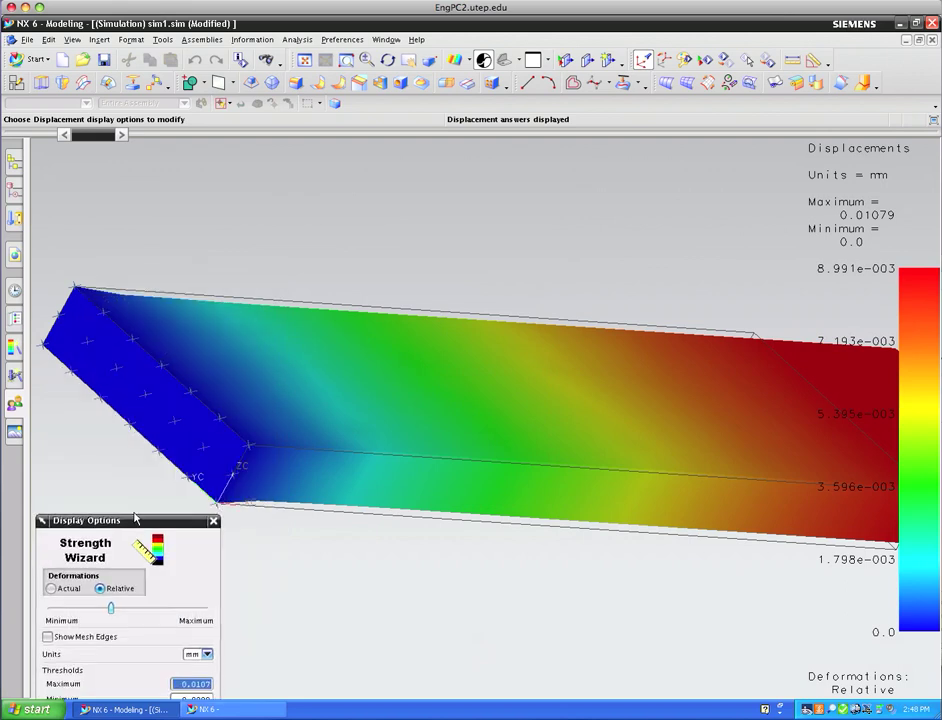
pyautogui.click(309, 60)
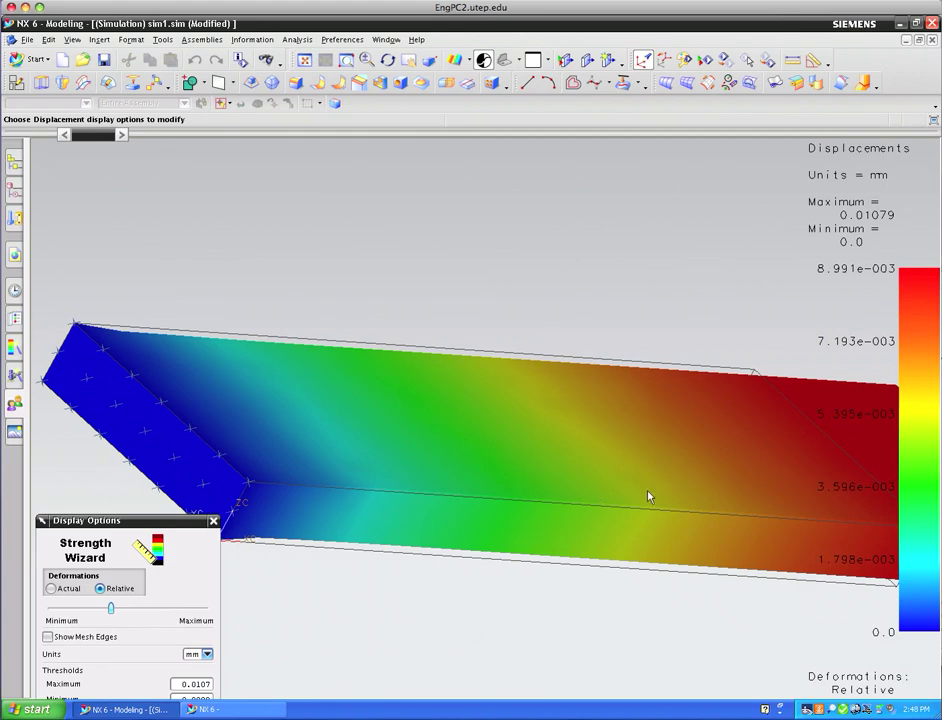
pyautogui.click(367, 60)
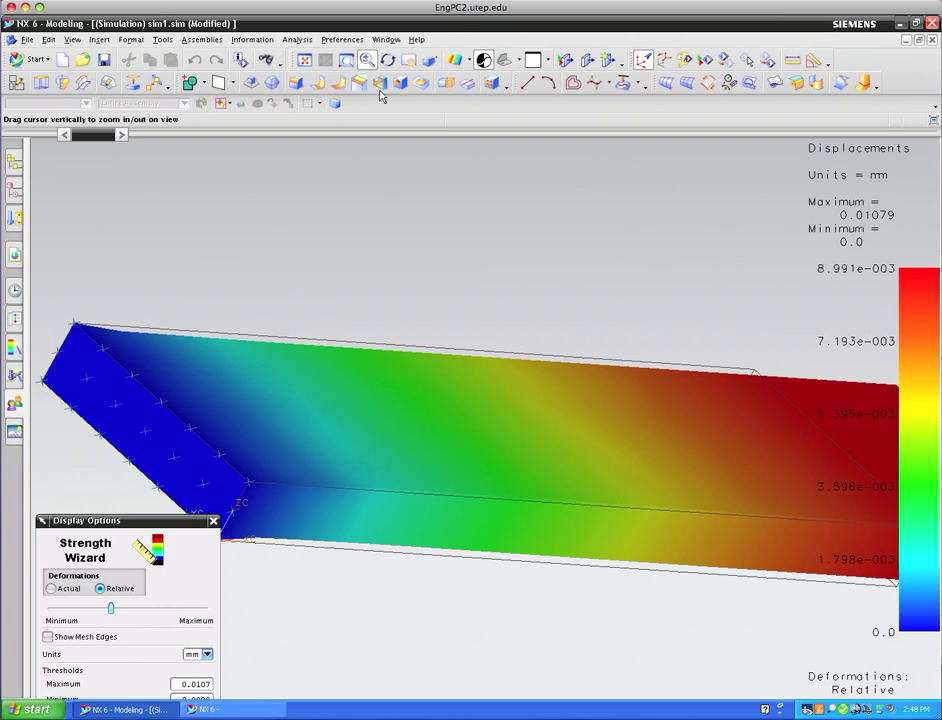
pyautogui.moveTo(502, 259); pyautogui.dragTo(481, 218)
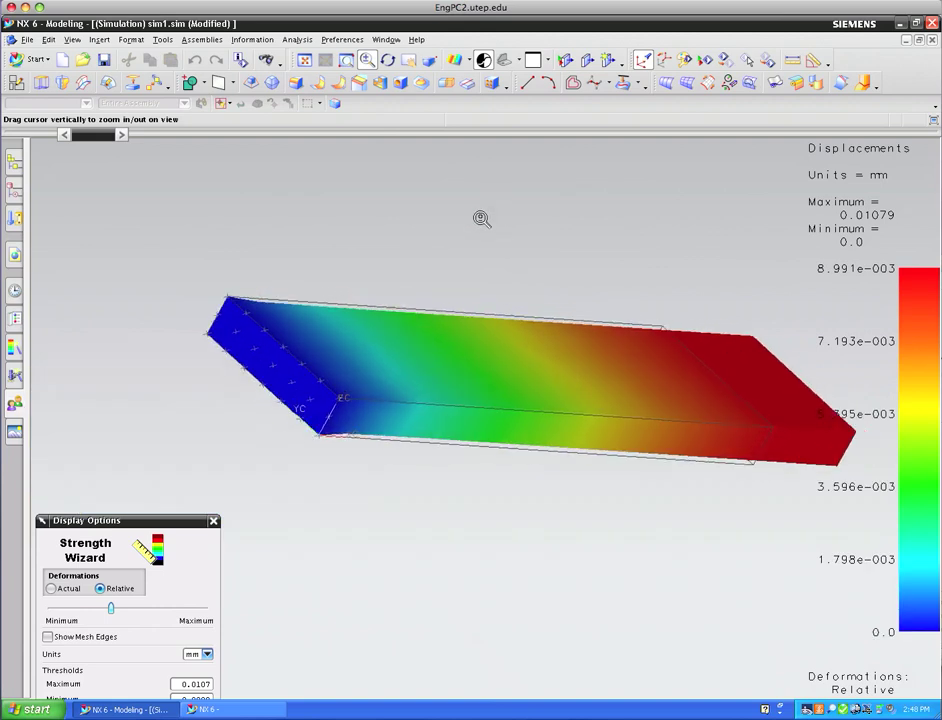
# View the block from the top, end zoom mode, and resize and reposition the Display Options dialog
pyautogui.click(526, 85)
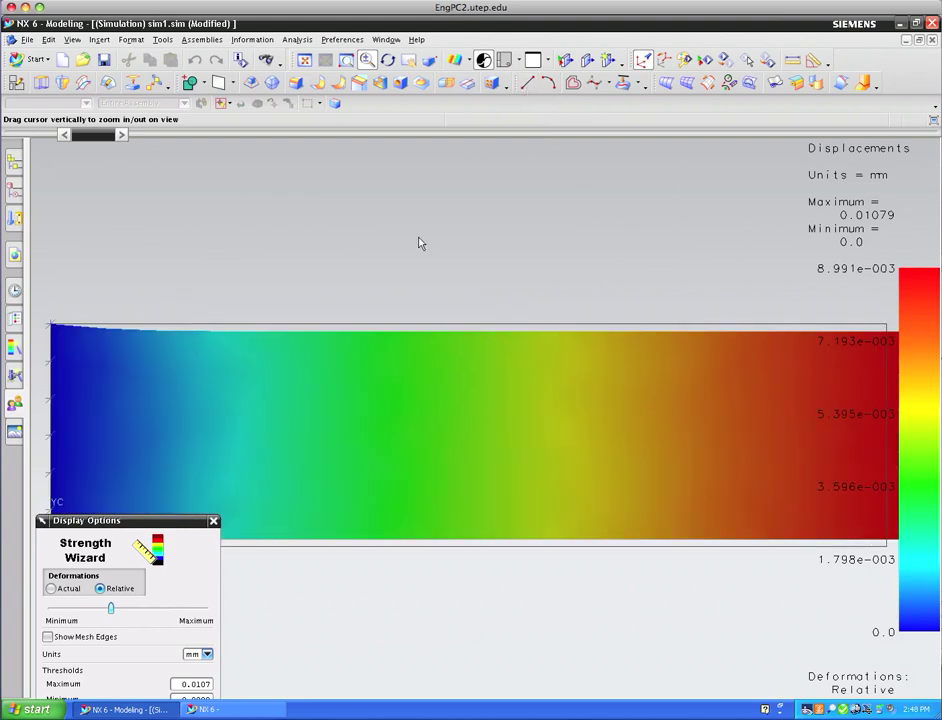
pyautogui.moveTo(141, 521); pyautogui.dragTo(228, 598)
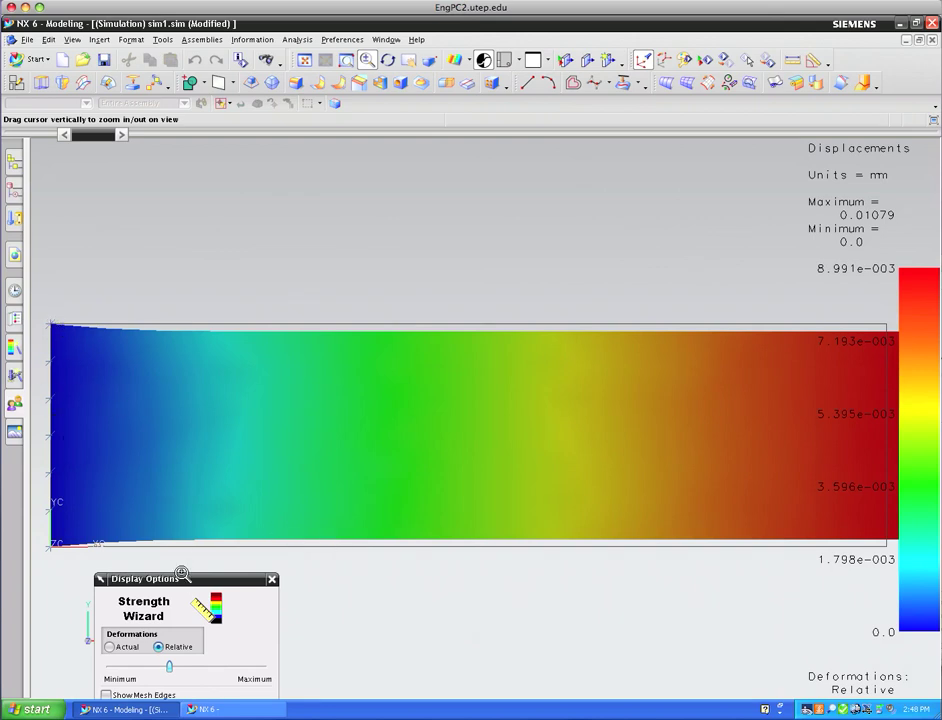
pyautogui.click(366, 60)
pyautogui.moveTo(157, 576); pyautogui.dragTo(176, 573)
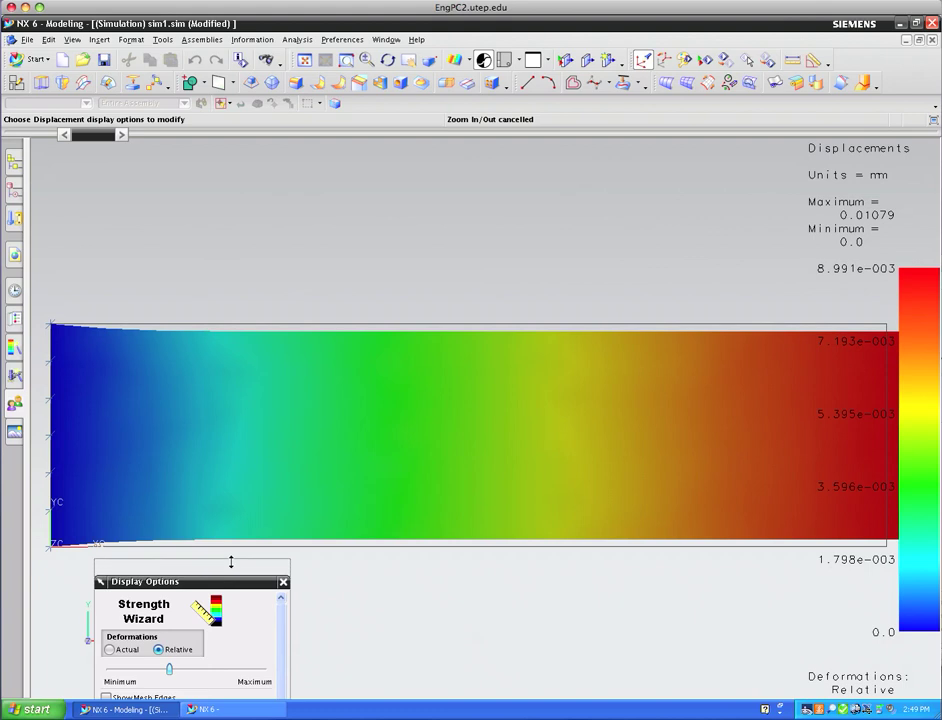
pyautogui.moveTo(232, 581); pyautogui.dragTo(255, 213)
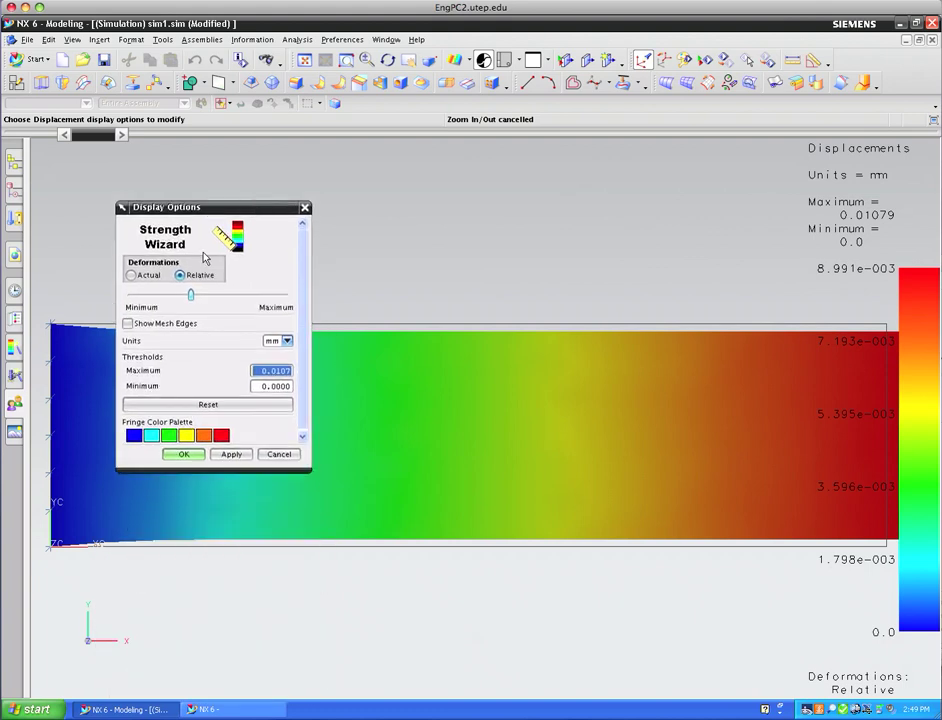
# Accept the display settings and show stress results: max 5.951 MPa against 241.7 MPa yield
pyautogui.click(184, 454)
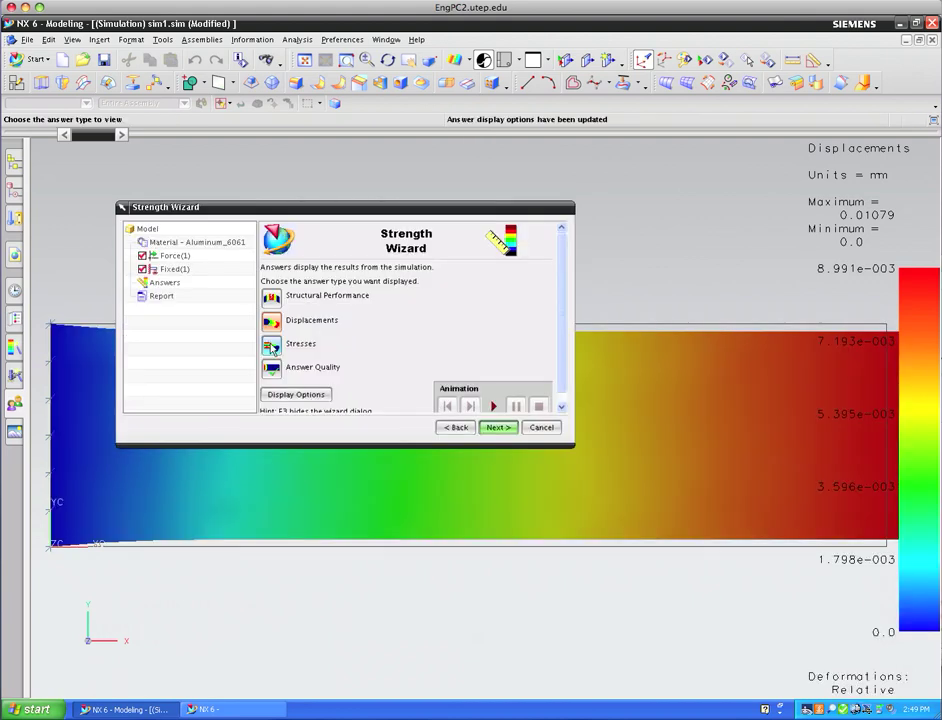
pyautogui.click(300, 343)
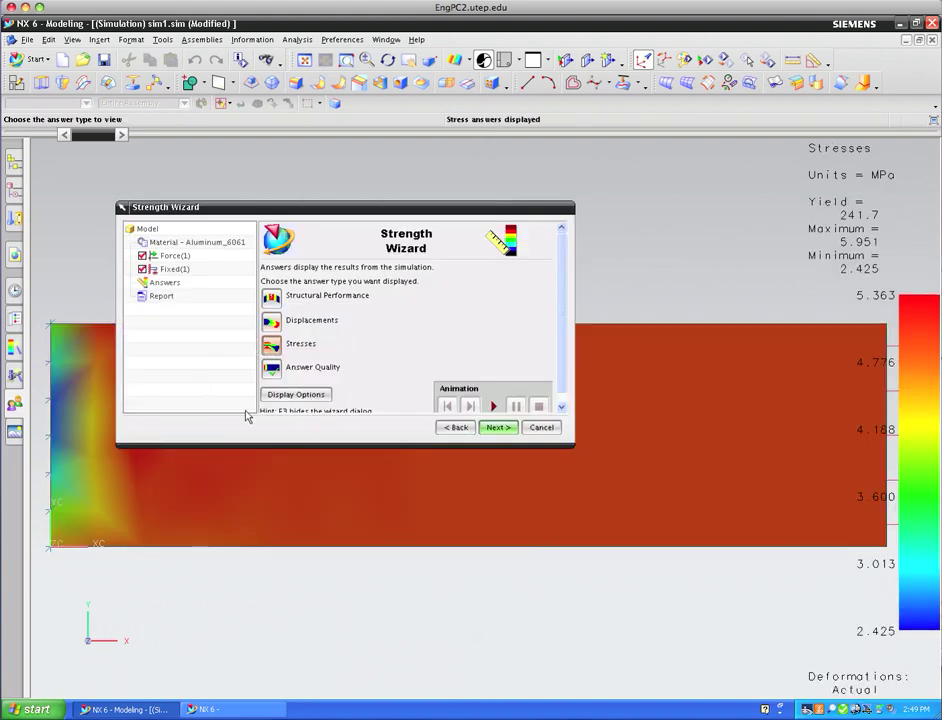
pyautogui.moveTo(302, 211); pyautogui.dragTo(328, 578)
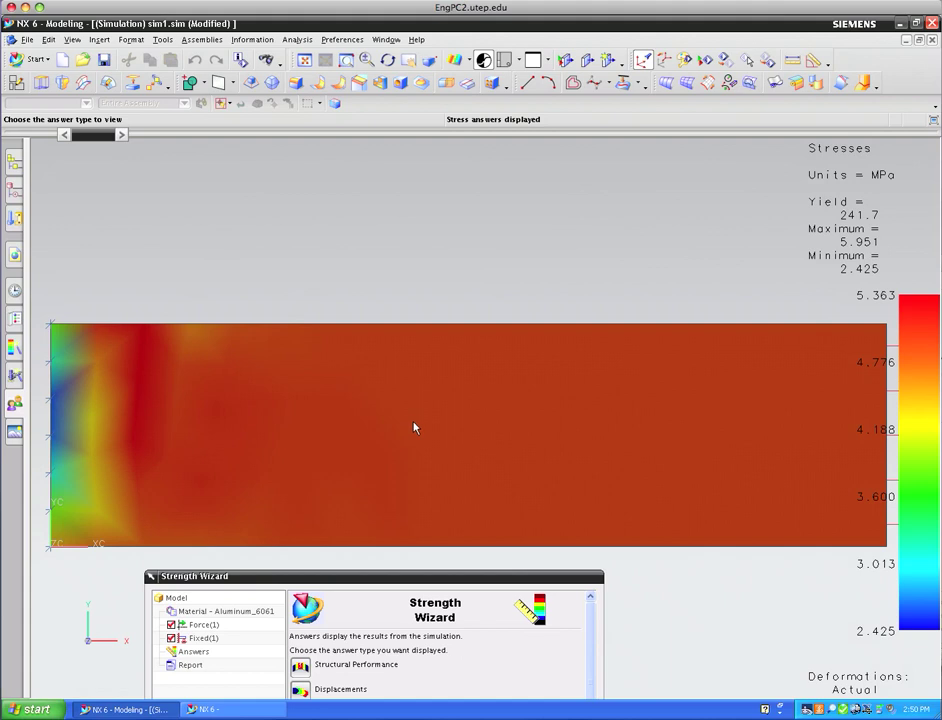
pyautogui.moveTo(409, 574); pyautogui.dragTo(464, 206)
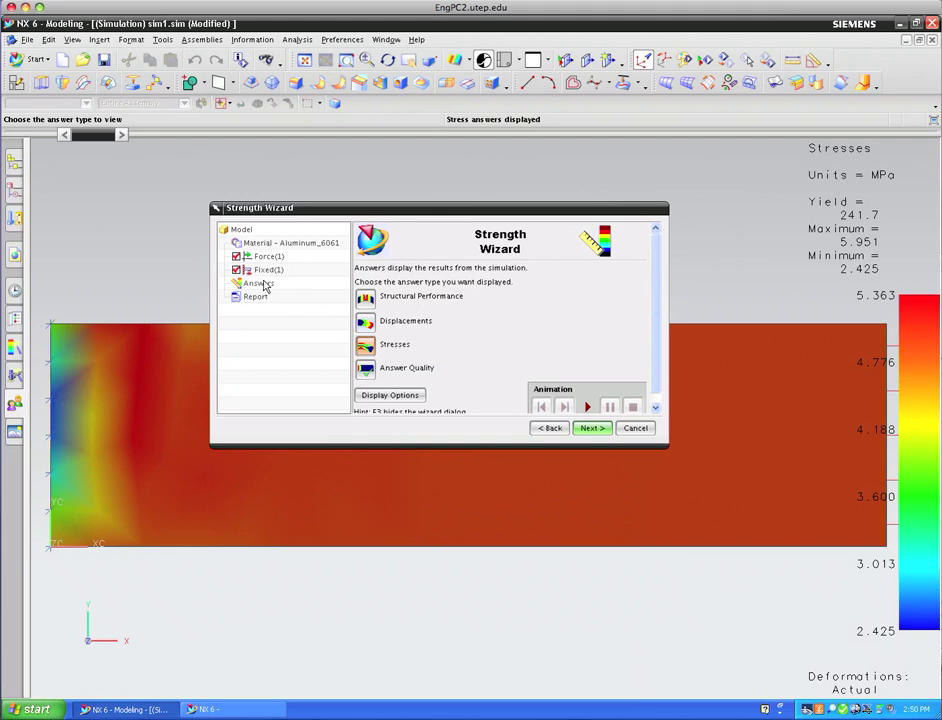
# Set the stress plot's display options to show deformation at relative scale instead of actual
pyautogui.click(377, 397)
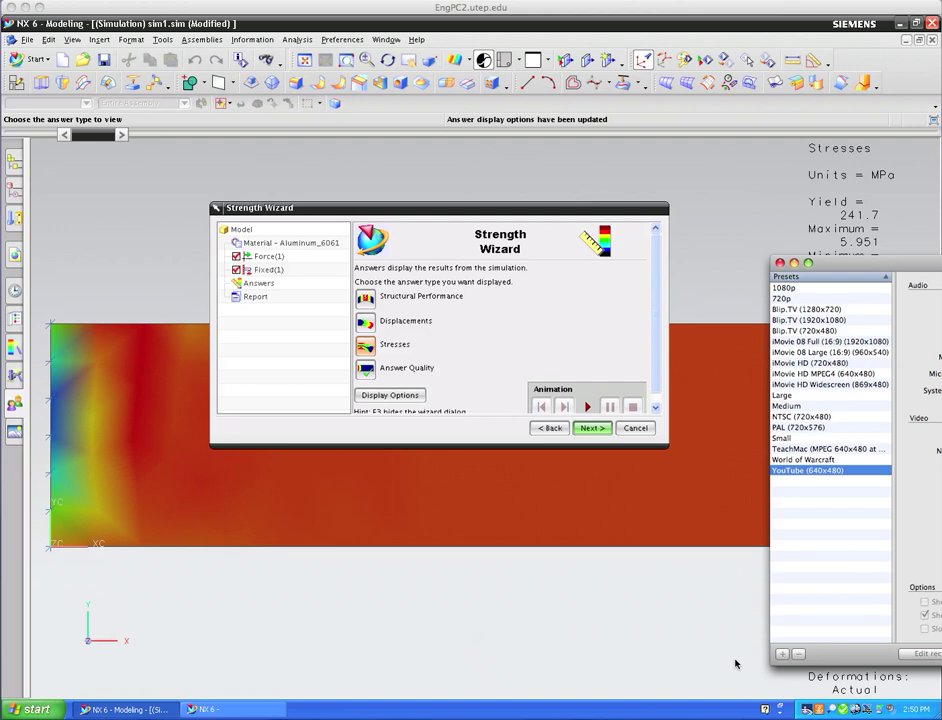
pyautogui.click(389, 395)
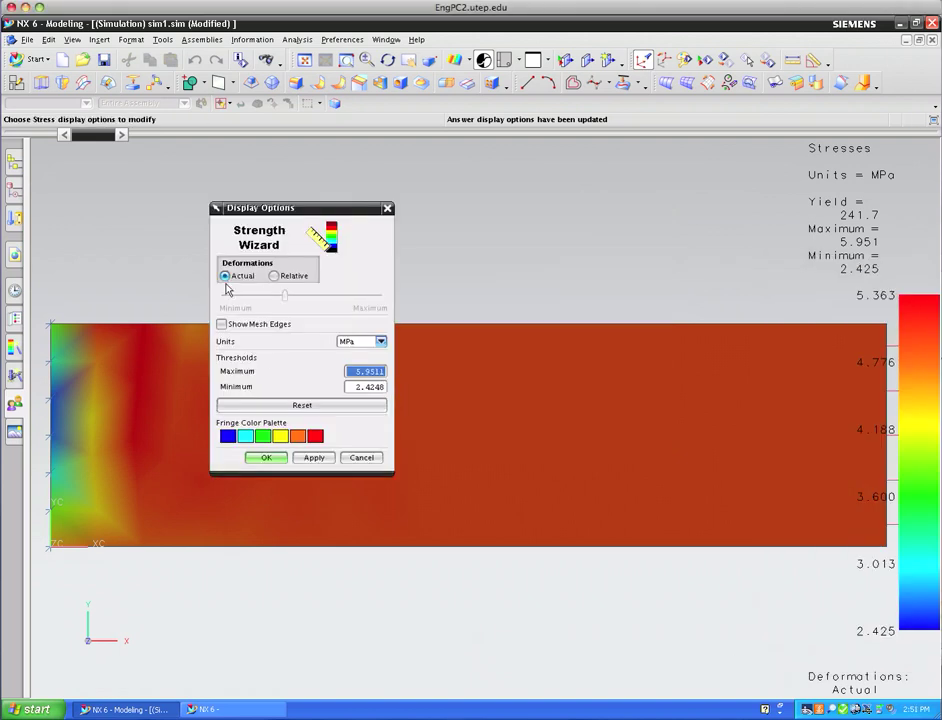
pyautogui.click(275, 276)
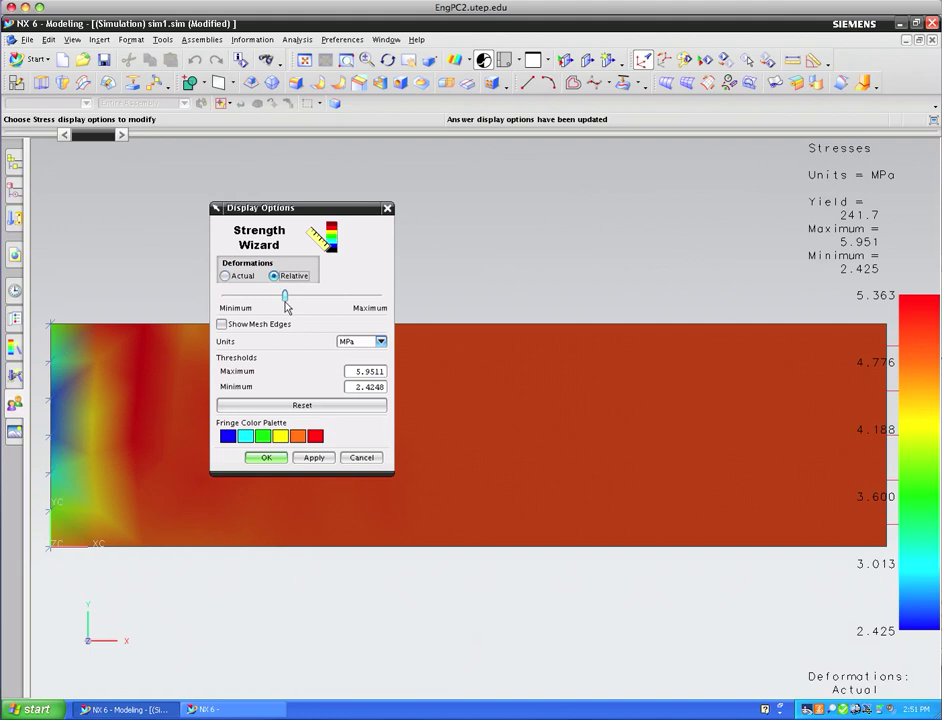
pyautogui.click(316, 459)
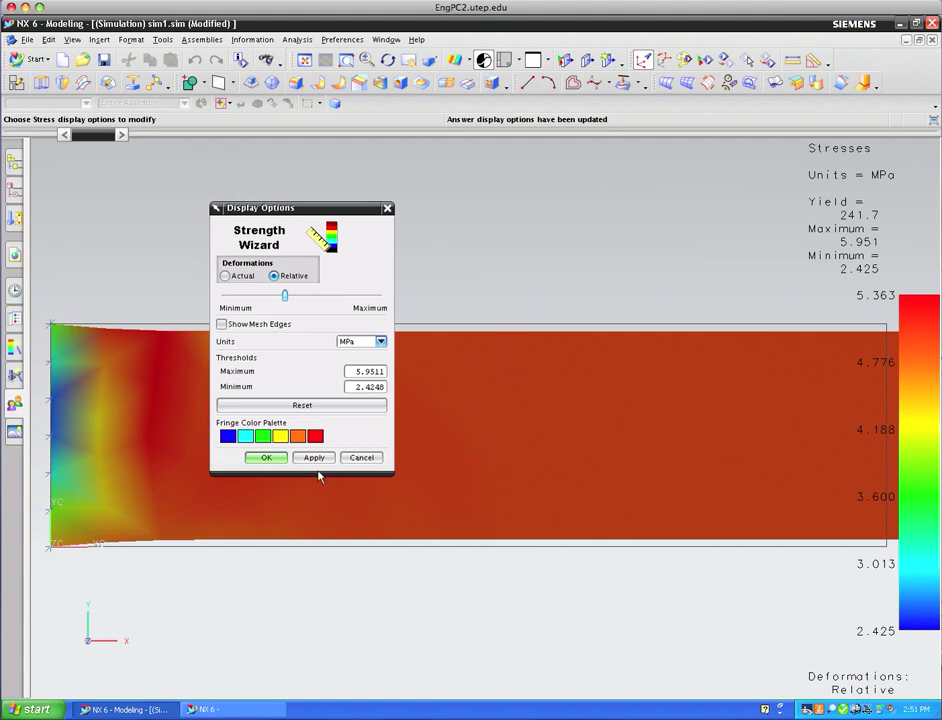
pyautogui.click(268, 457)
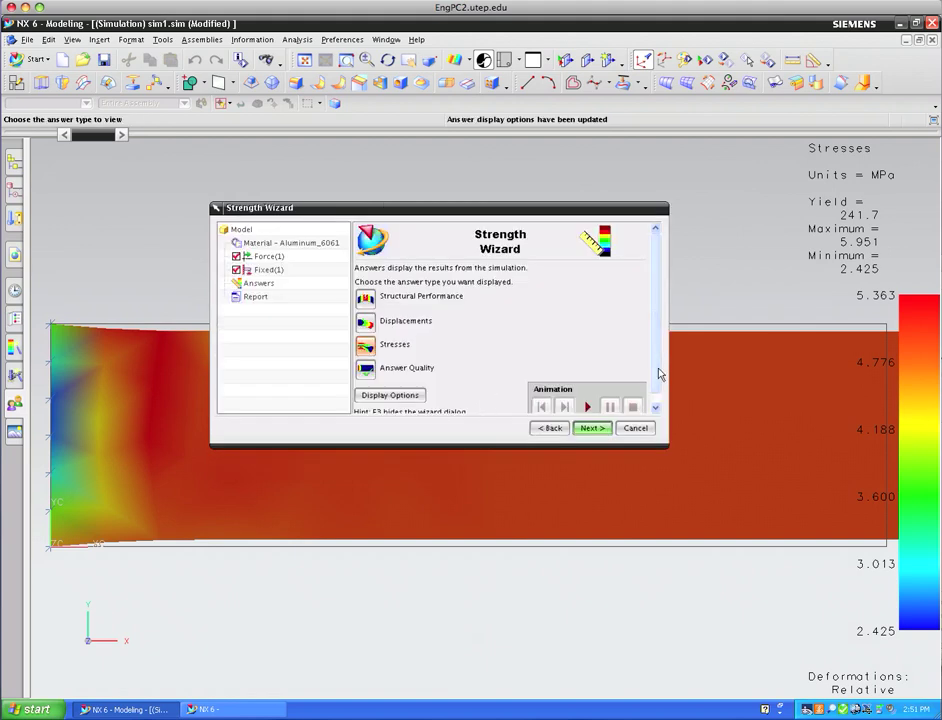
pyautogui.scroll(-1, 658, 365)
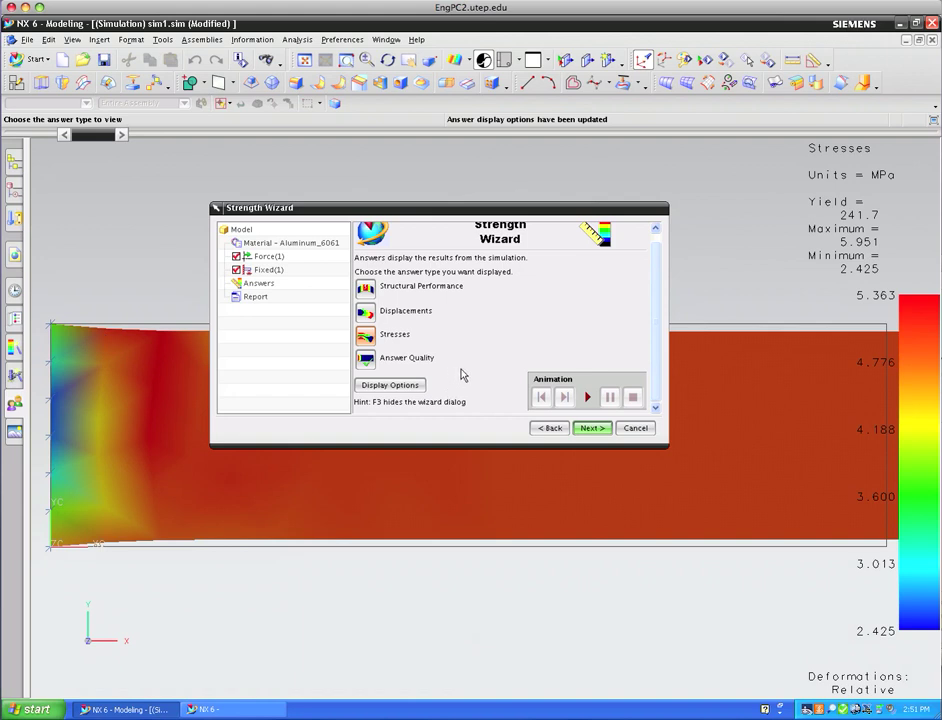
# In the report settings, enter the author's name and company name UTEP
pyautogui.click(256, 298)
pyautogui.click(257, 300)
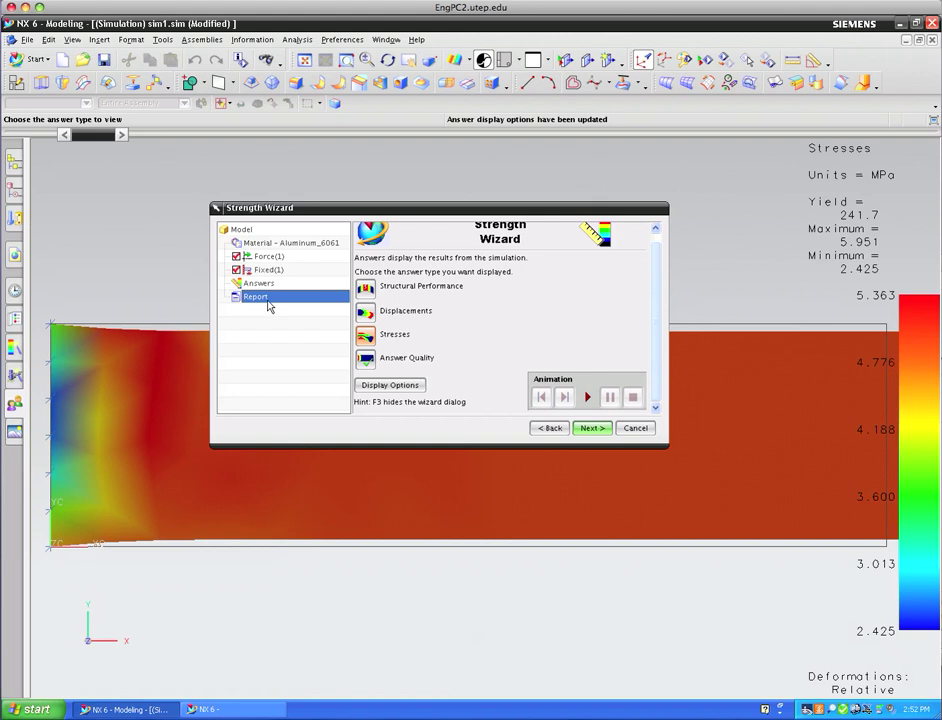
pyautogui.click(590, 428)
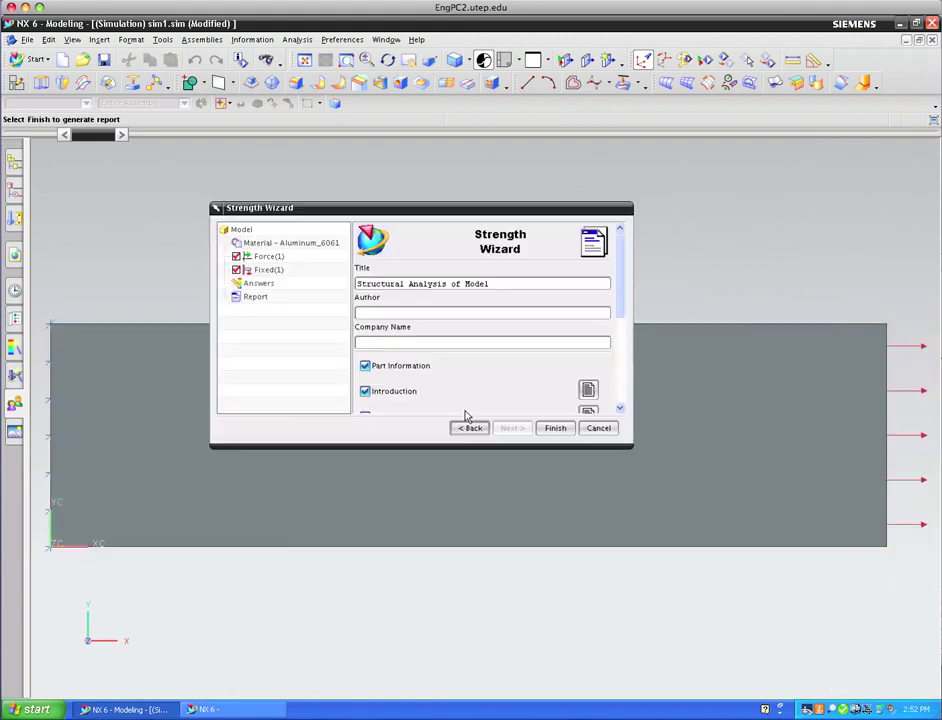
pyautogui.click(381, 313)
pyautogui.write('Jack Chessa')
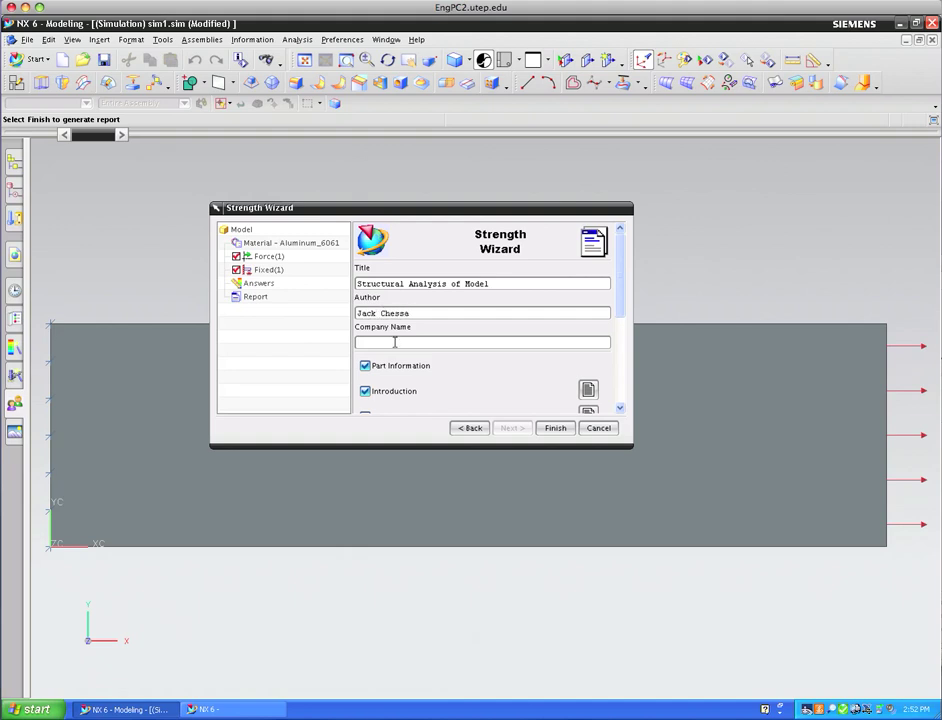
pyautogui.click(395, 342)
pyautogui.write('UTEP')
# Enable the Conclusion and animated Stress report sections and start generating the report
pyautogui.moveTo(622, 309); pyautogui.dragTo(620, 412)
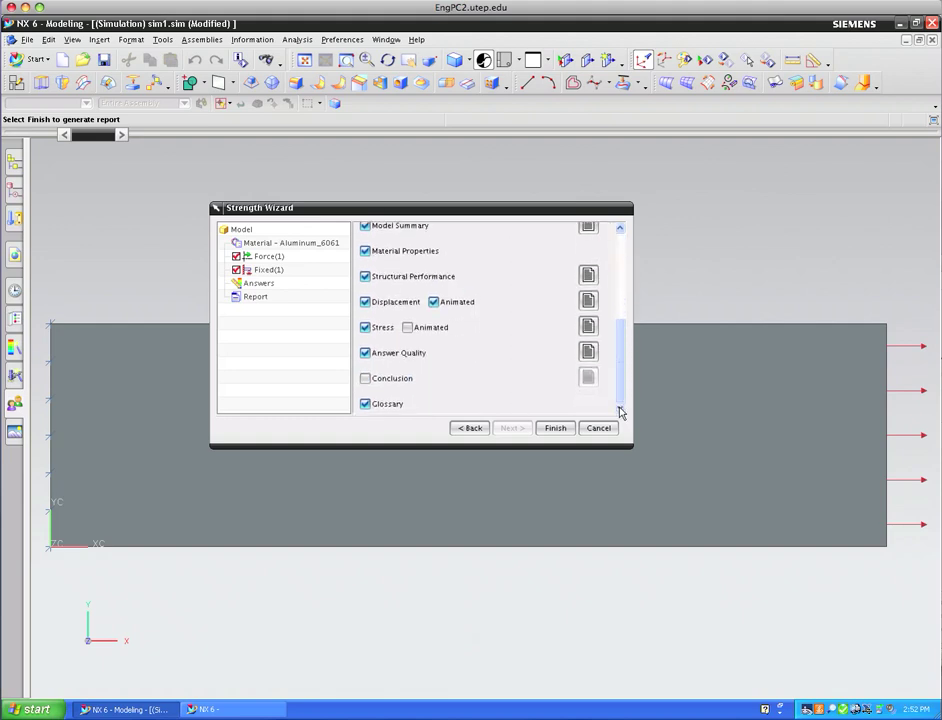
pyautogui.click(366, 379)
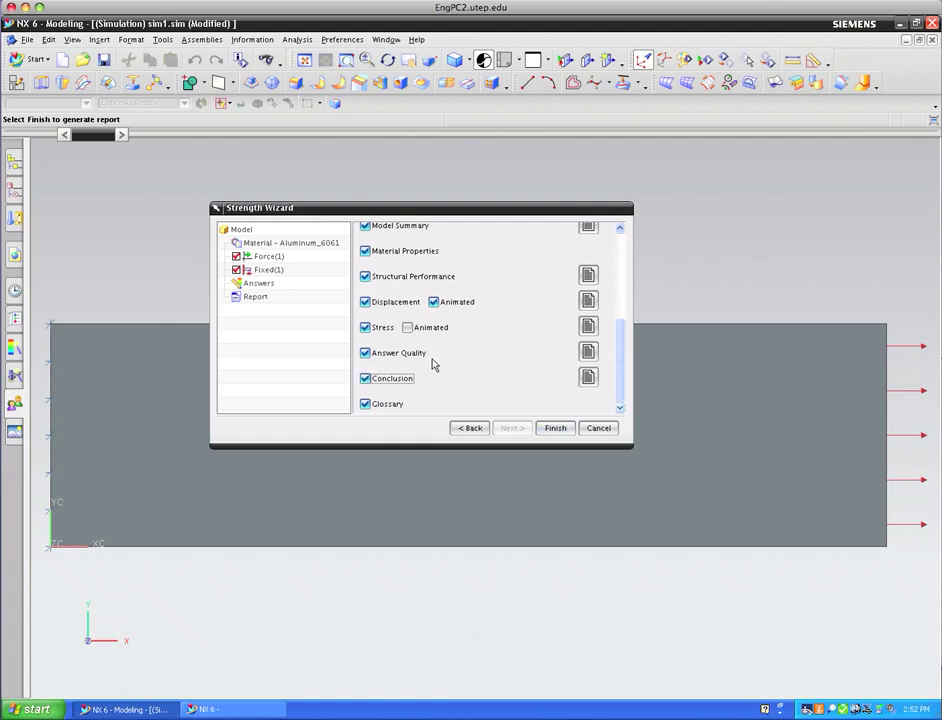
pyautogui.click(407, 329)
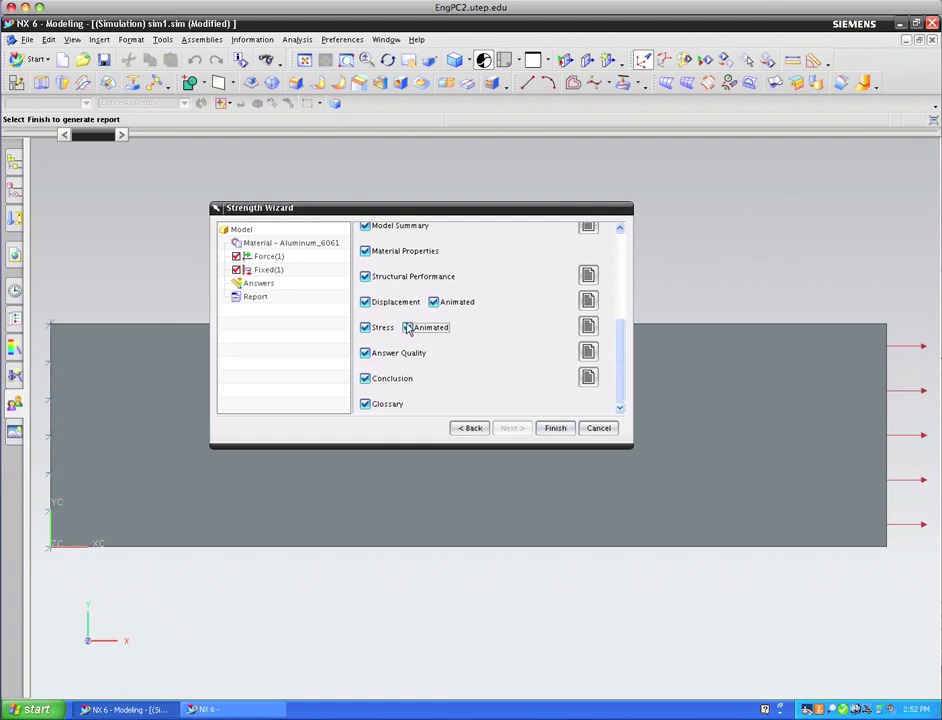
pyautogui.click(556, 428)
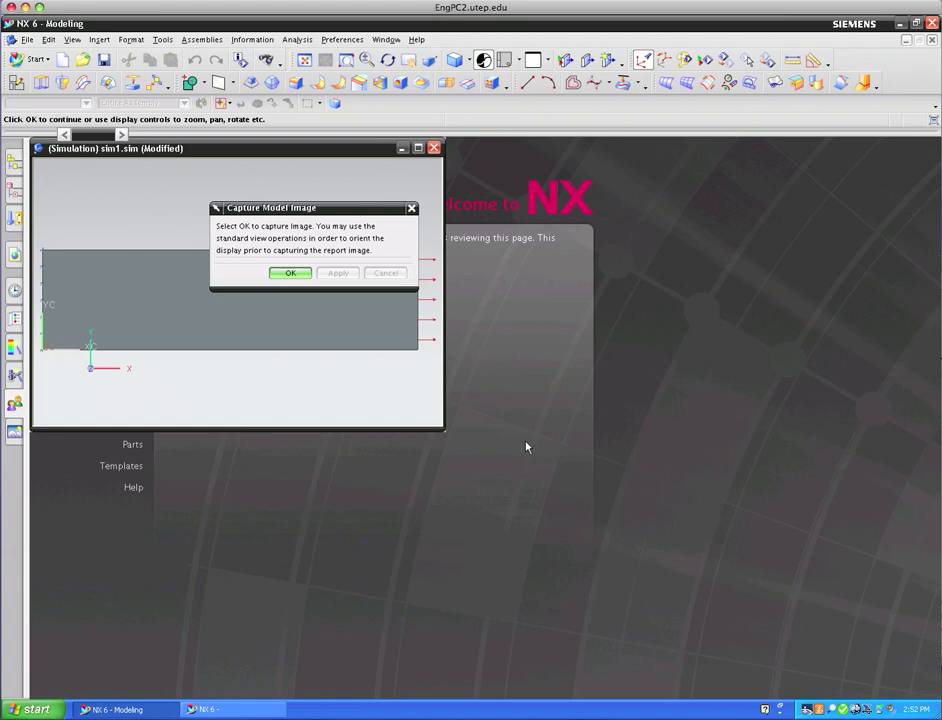
# Capture the model, performance, stress, displacement and answer quality images for the report
pyautogui.click(286, 274)
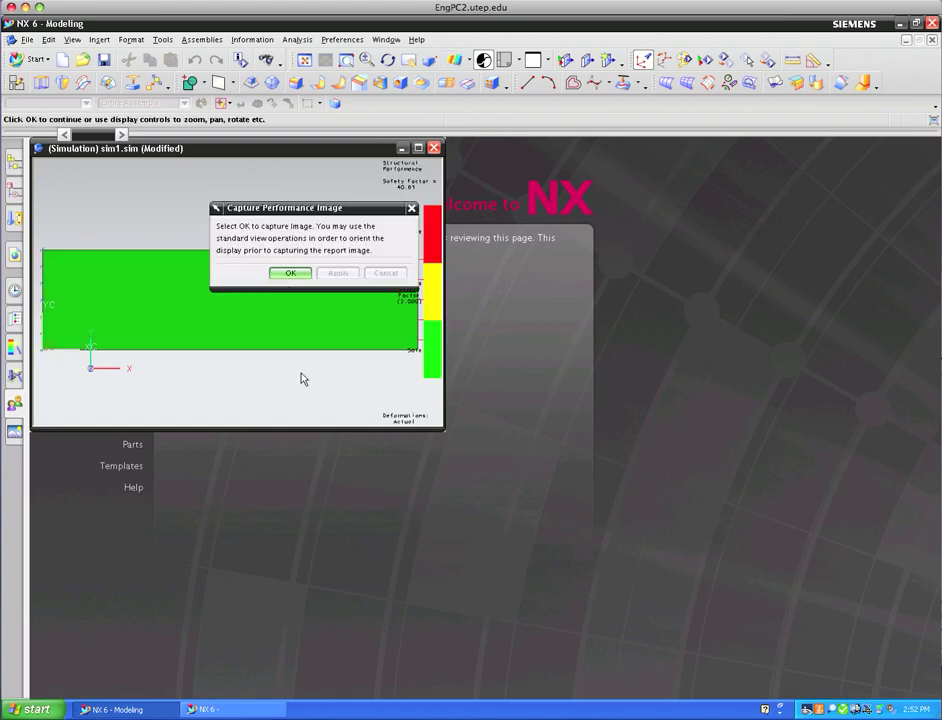
pyautogui.click(287, 274)
pyautogui.click(288, 276)
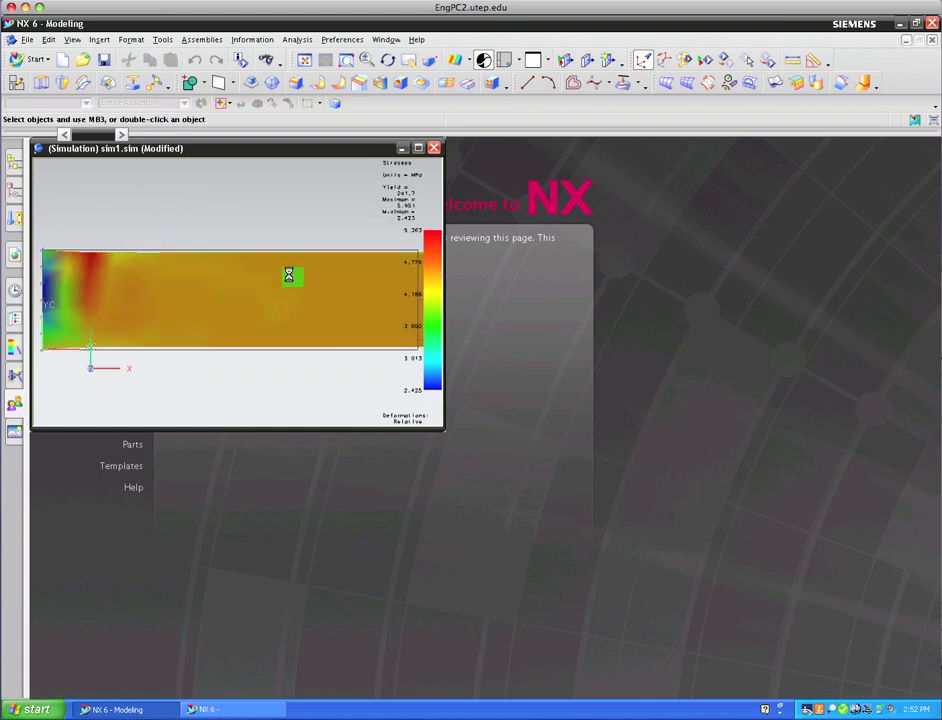
pyautogui.click(289, 276)
pyautogui.click(289, 274)
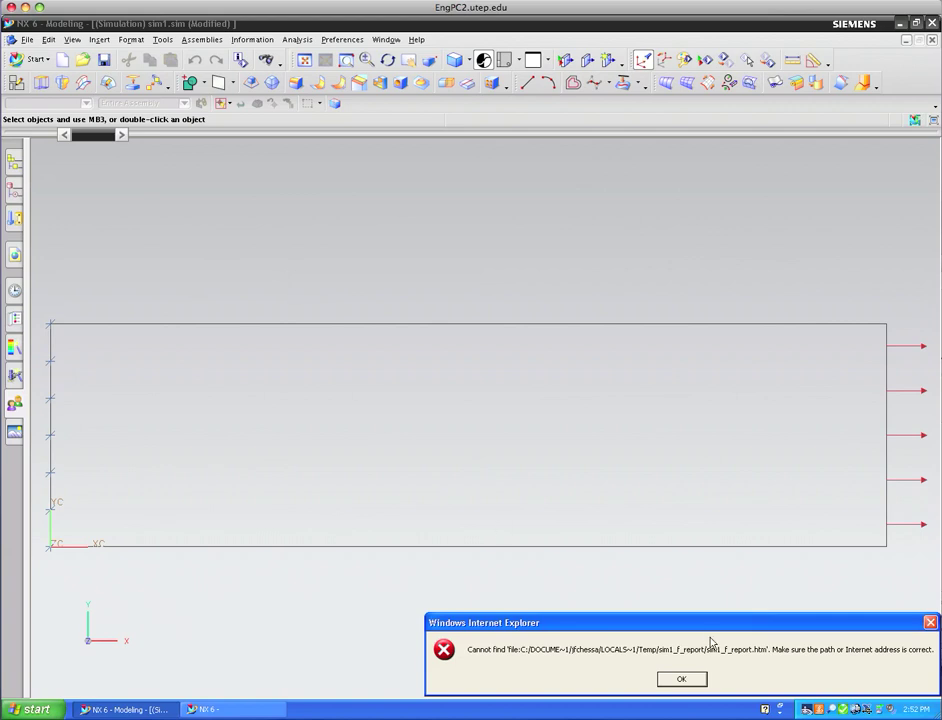
# Dismiss Internet Explorer's error that sim1_f_report.htm cannot be found
pyautogui.click(682, 680)
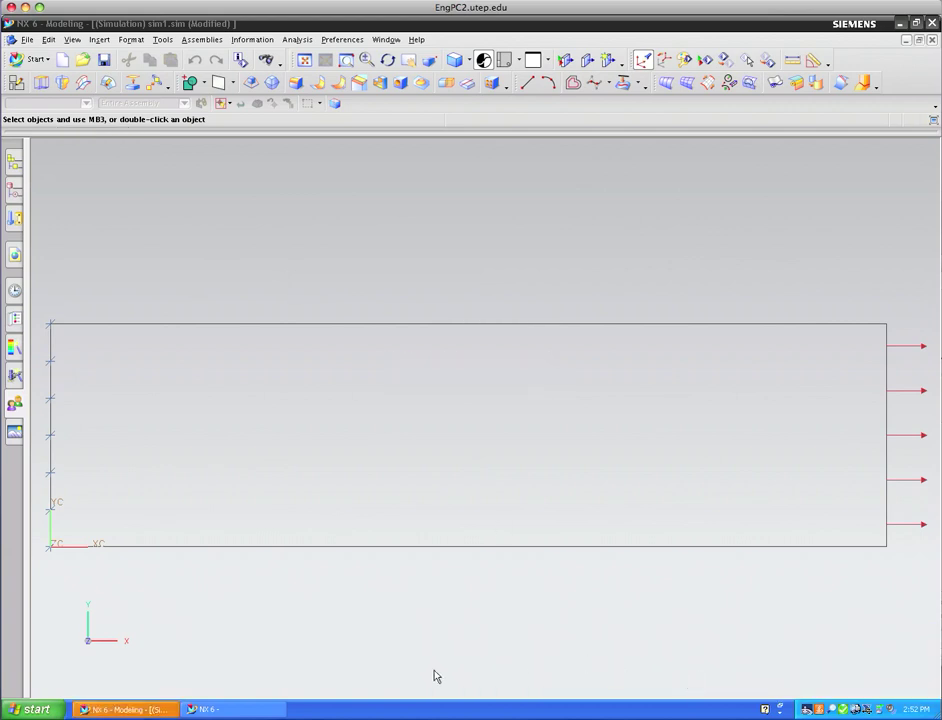